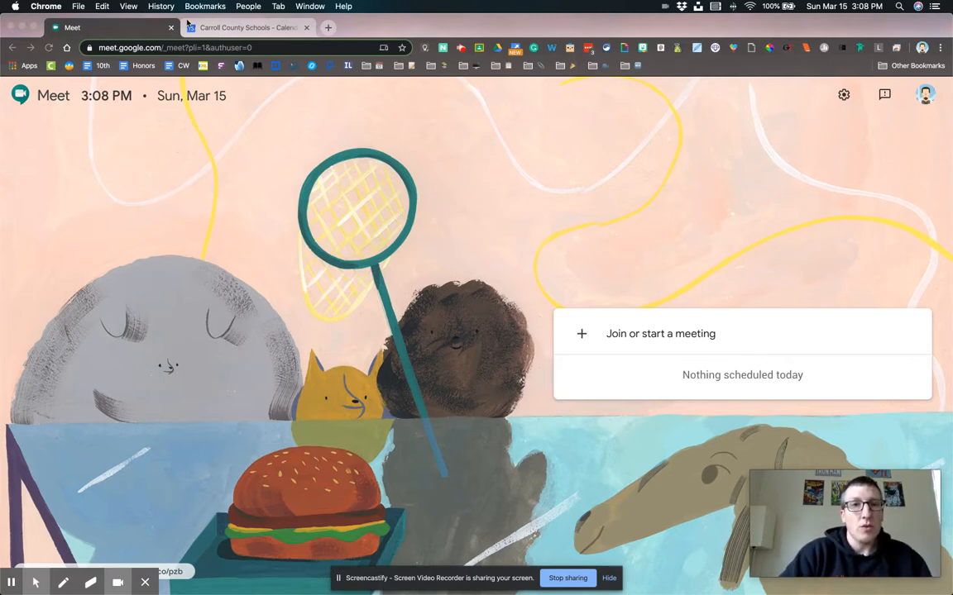
# - Switch to Google Calendar and create a new calendar named Office Hours
pyautogui.click(213, 27)
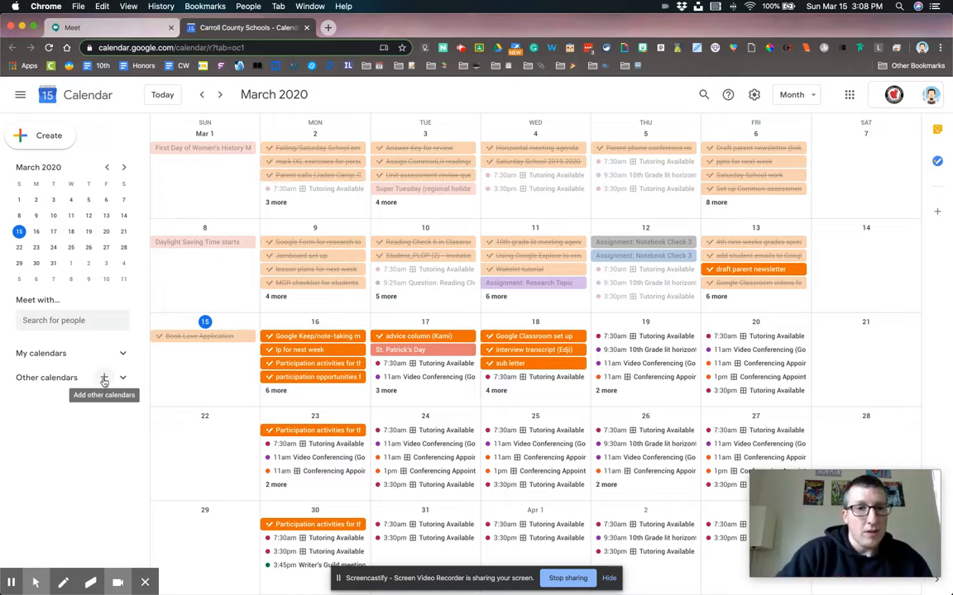
pyautogui.click(101, 375)
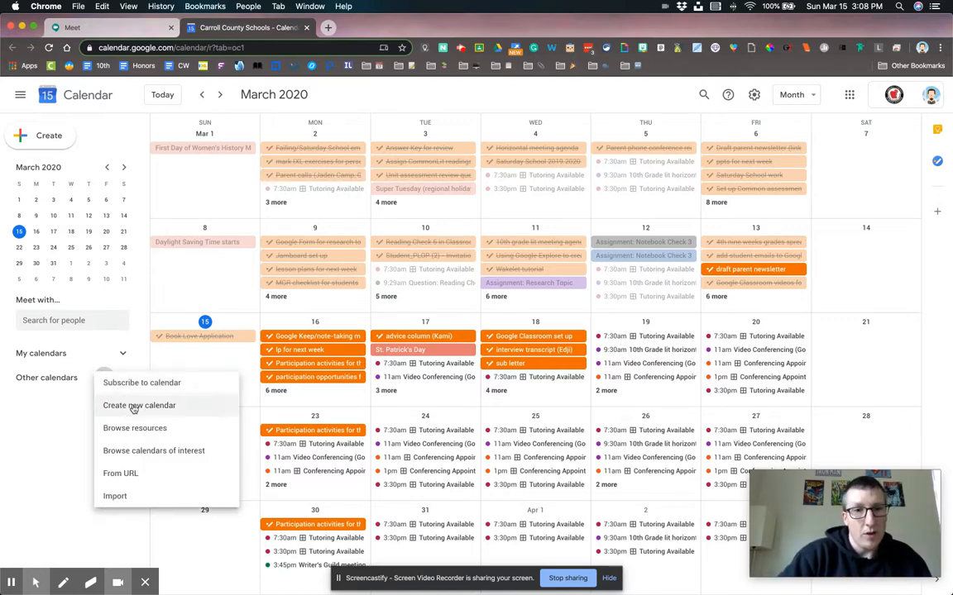
pyautogui.click(131, 407)
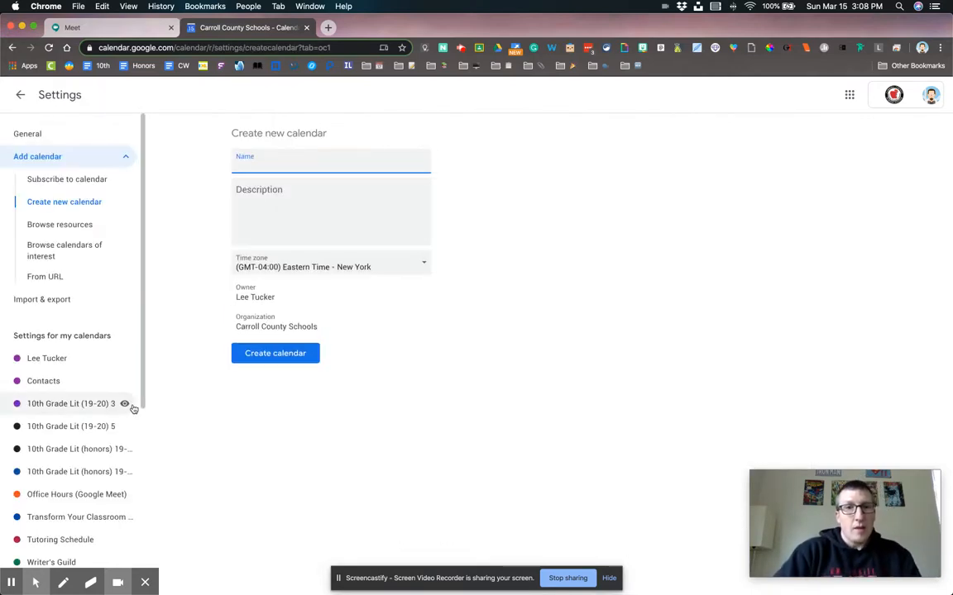
pyautogui.write('Office Hourse')
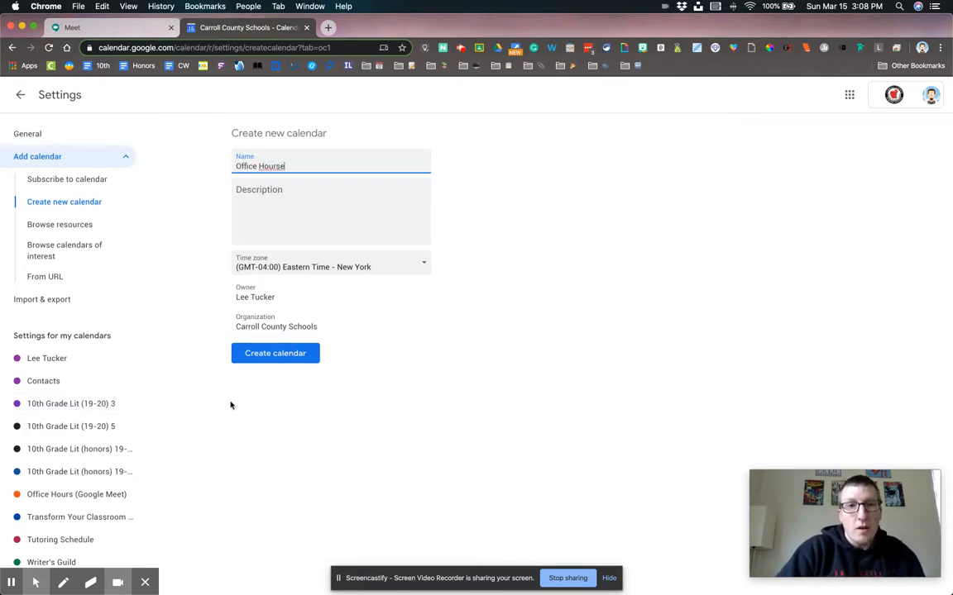
pyautogui.press('BackSpace')
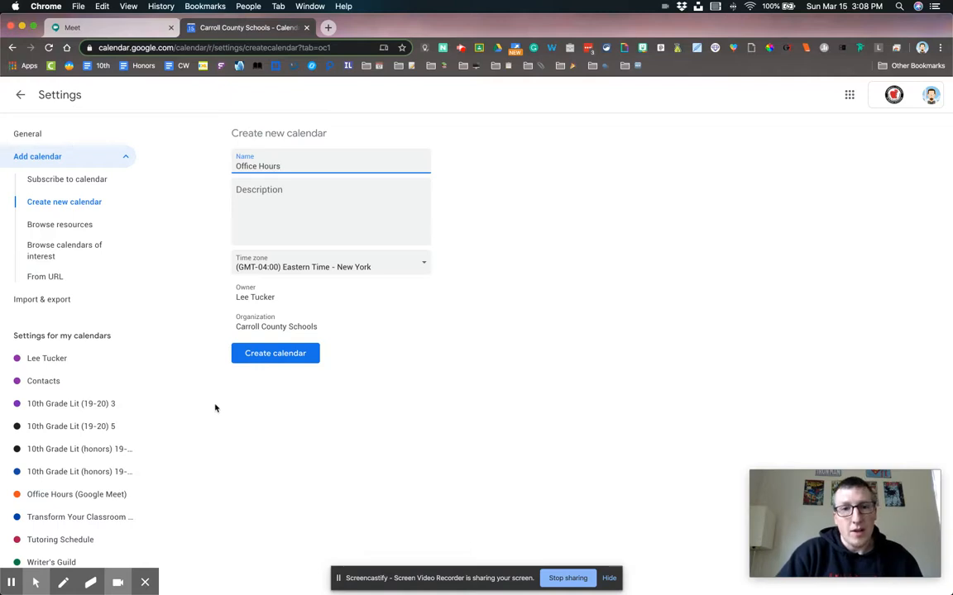
pyautogui.click(269, 362)
pyautogui.click(279, 356)
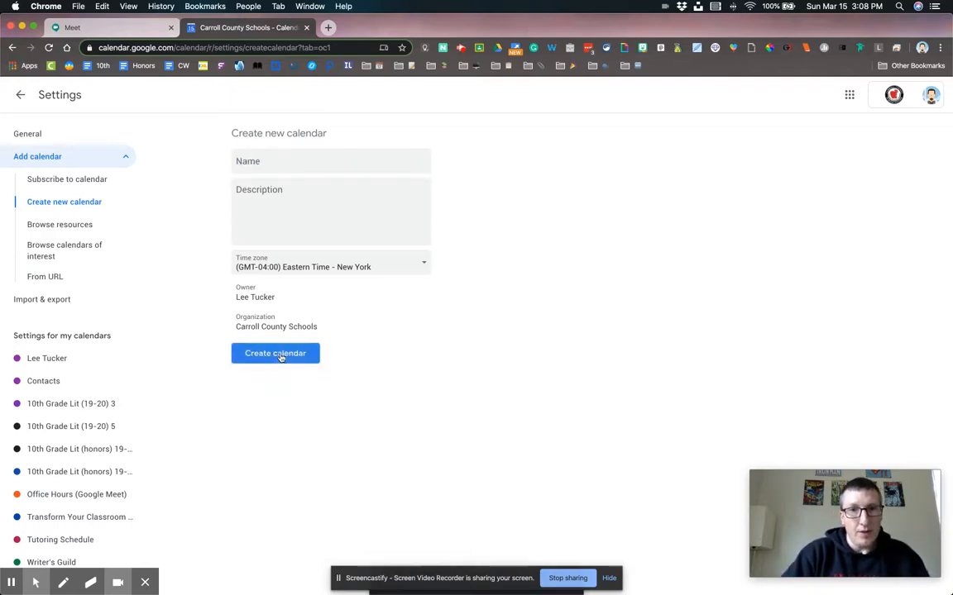
# - Return to the month view and check for the Office Hours calendar among the user's own calendars
pyautogui.click(21, 96)
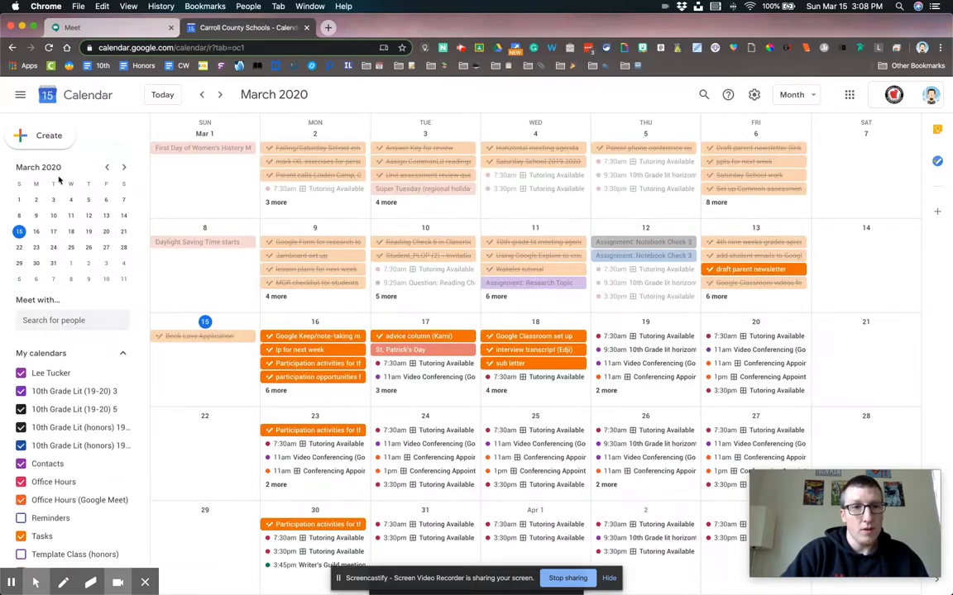
pyautogui.scroll(-2, 80, 366)
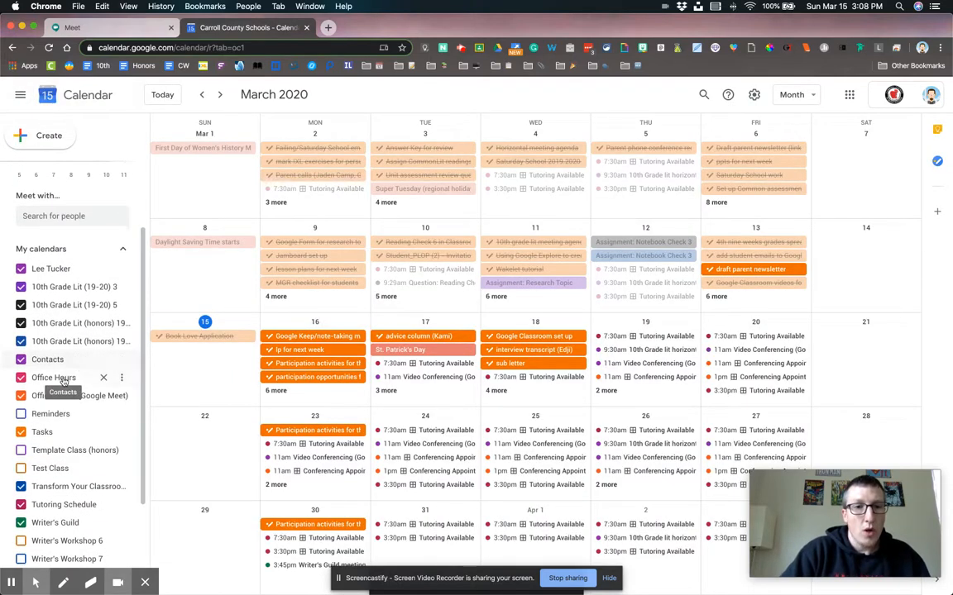
pyautogui.click(64, 378)
pyautogui.click(63, 378)
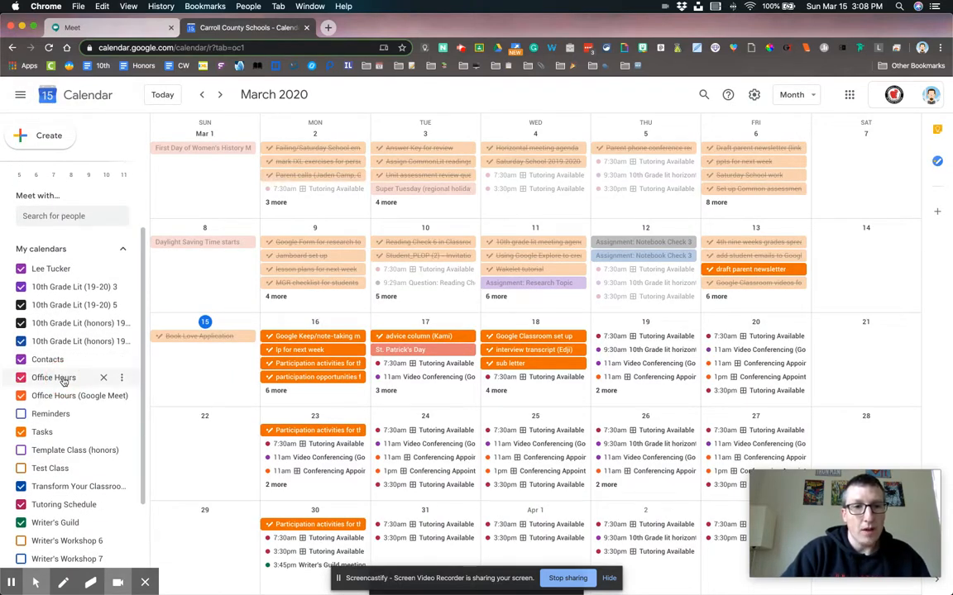
pyautogui.scroll(2, 131, 323)
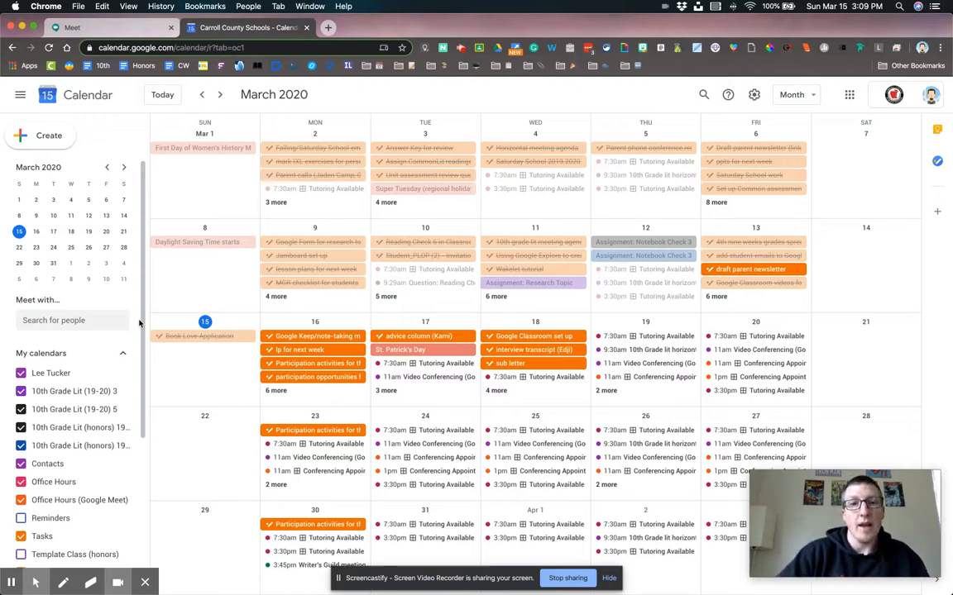
# - Start a new event titled Office Hours, open its full details and assign it to the Office Hours calendar
pyautogui.click(46, 137)
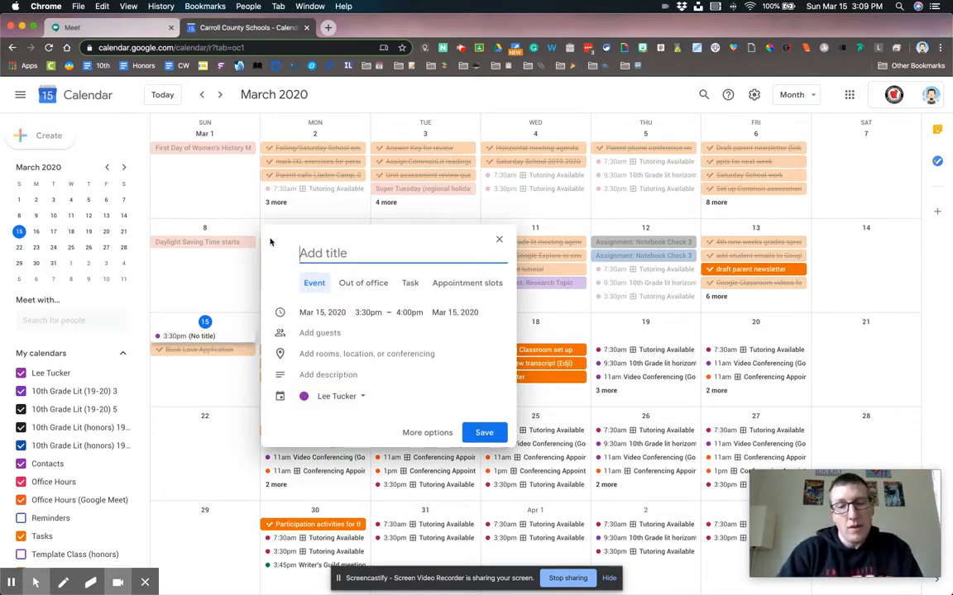
pyautogui.write('Office Hour')
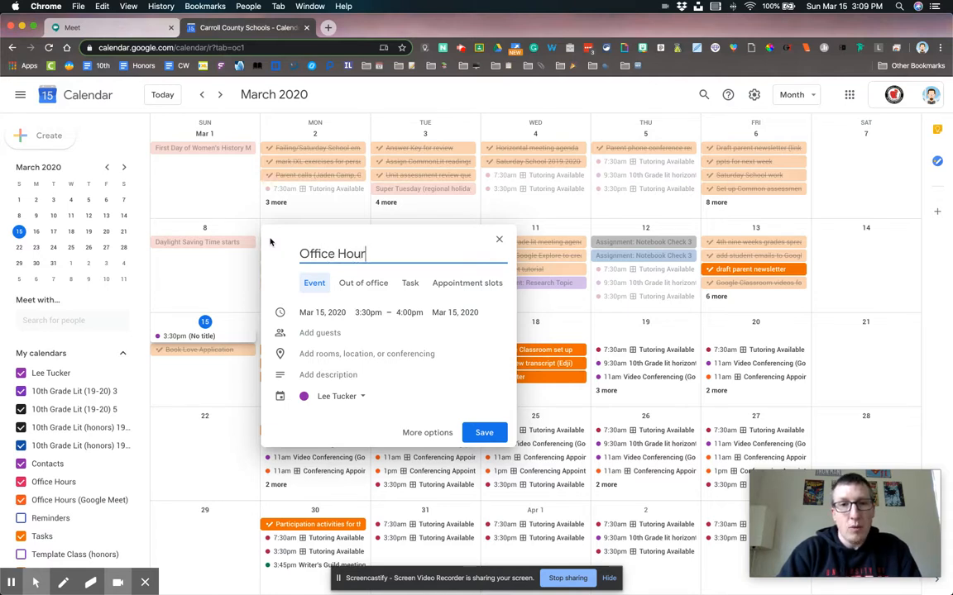
pyautogui.write('s')
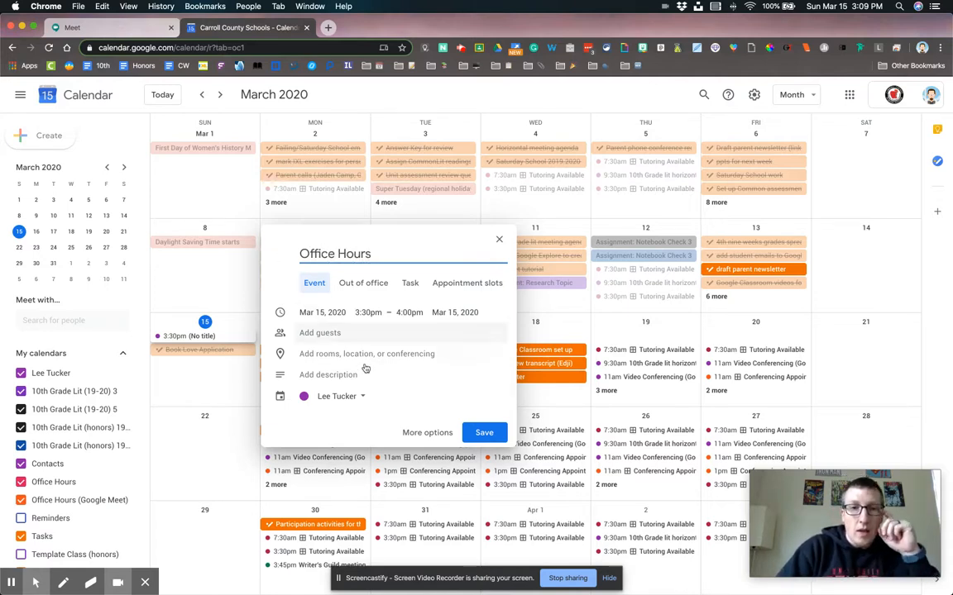
pyautogui.click(424, 434)
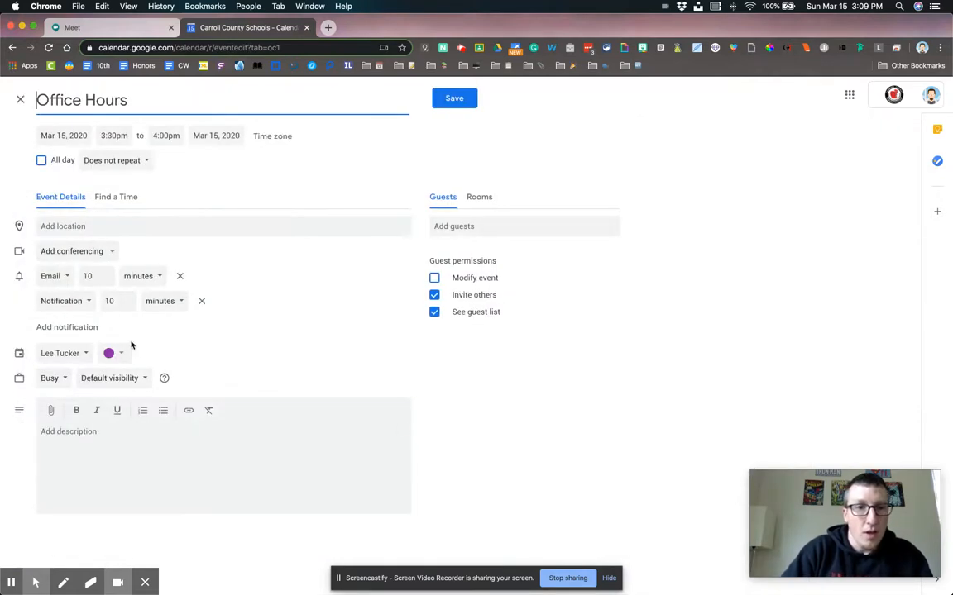
pyautogui.click(81, 353)
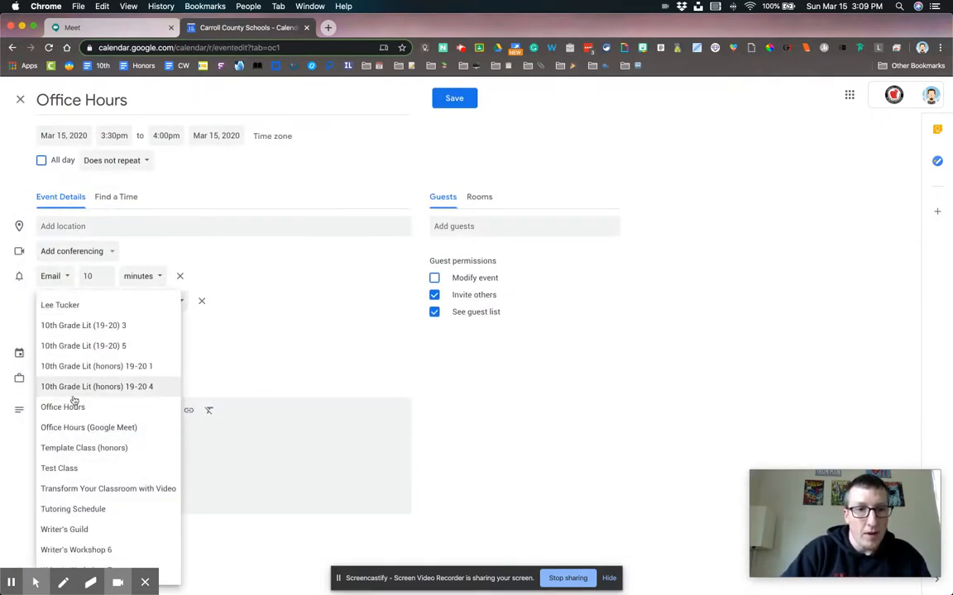
pyautogui.click(70, 406)
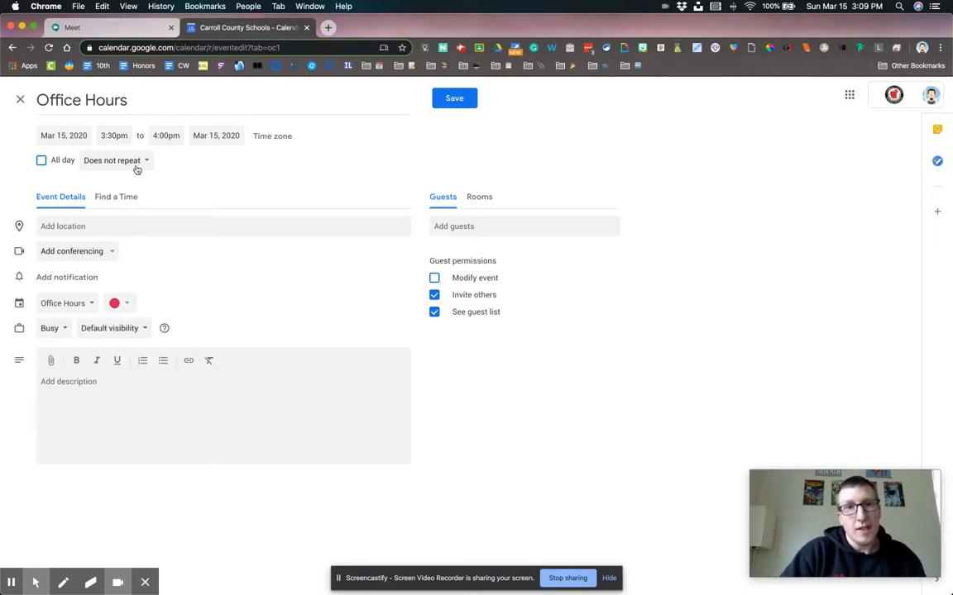
# - Schedule the Office Hours event for Mar 16, 2020, from 1:00pm to 2:00pm
pyautogui.click(84, 135)
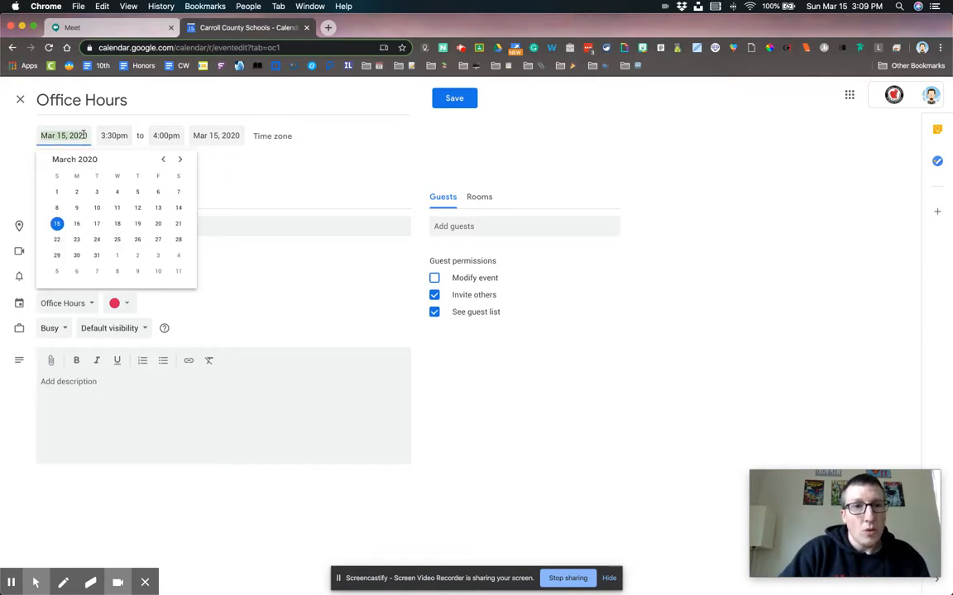
pyautogui.click(77, 224)
pyautogui.click(120, 135)
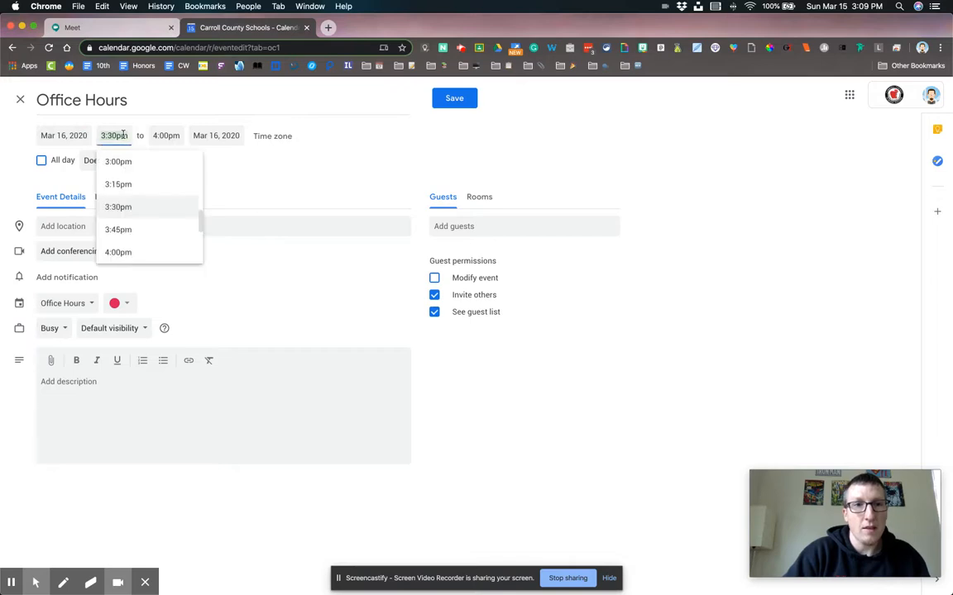
pyautogui.scroll(5, 130, 191)
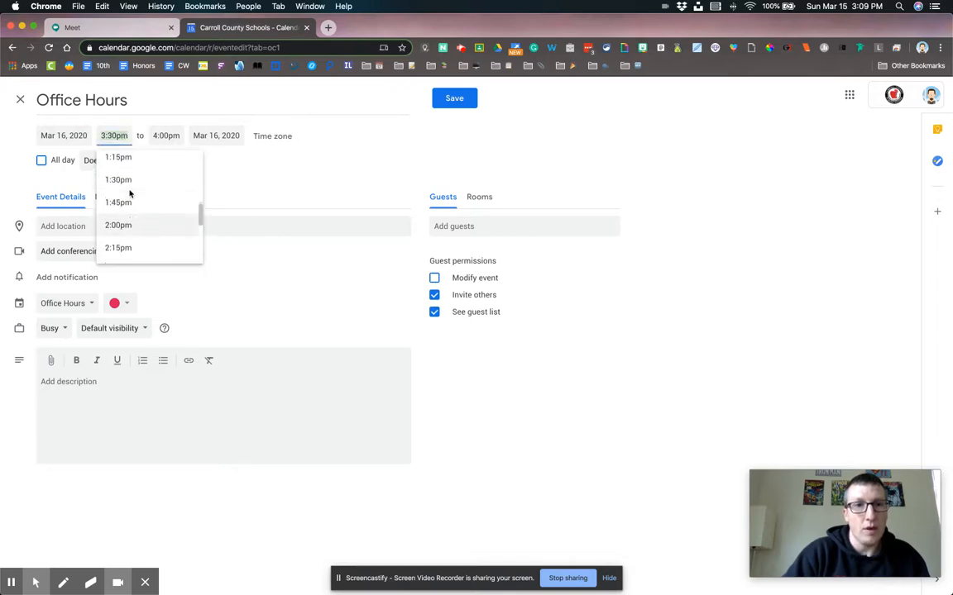
pyautogui.scroll(1, 131, 191)
pyautogui.click(130, 161)
pyautogui.click(157, 136)
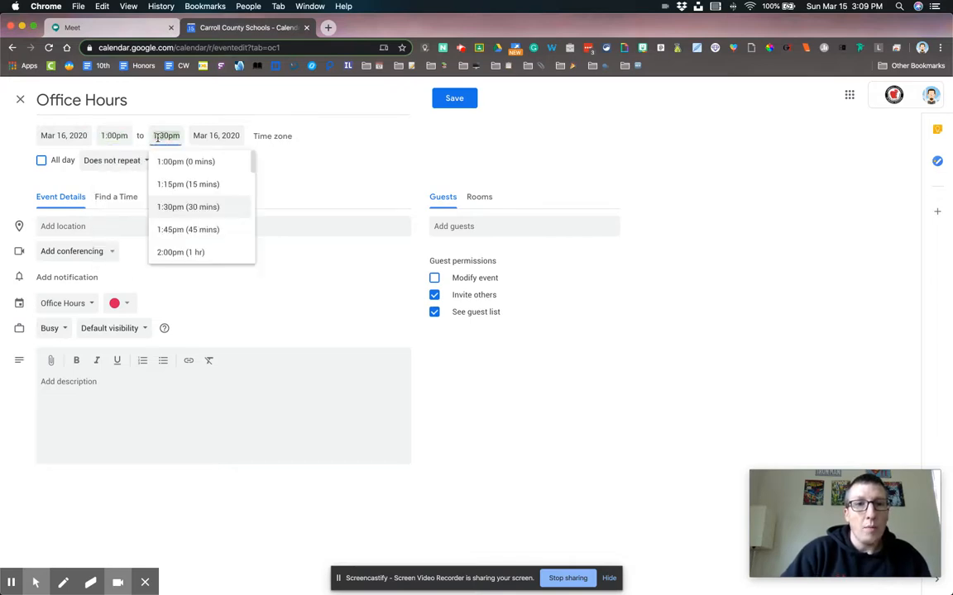
pyautogui.click(166, 252)
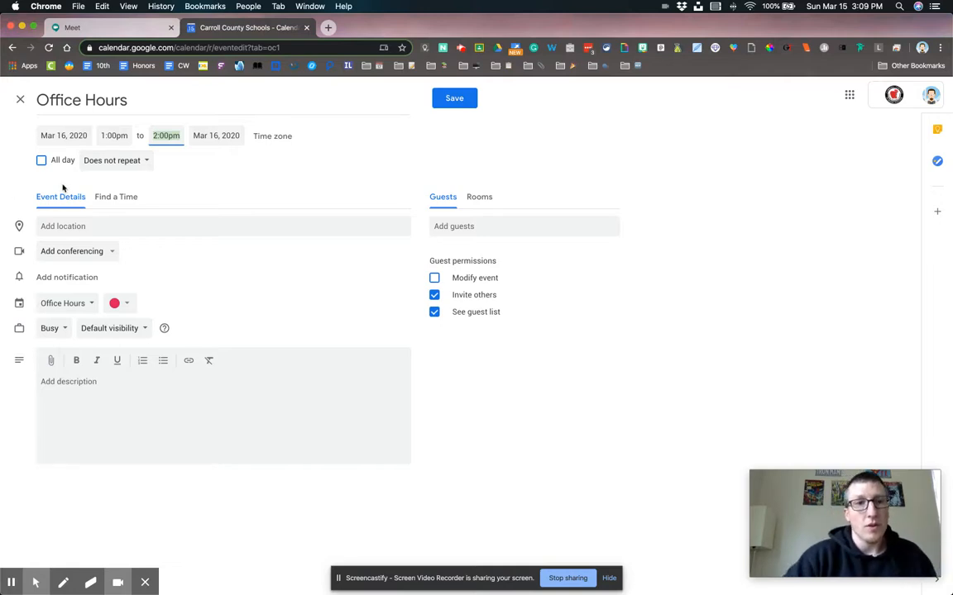
# - Make the event repeat every weekday, Monday to Friday, with a custom end date of Jun 26, 2020
pyautogui.click(112, 159)
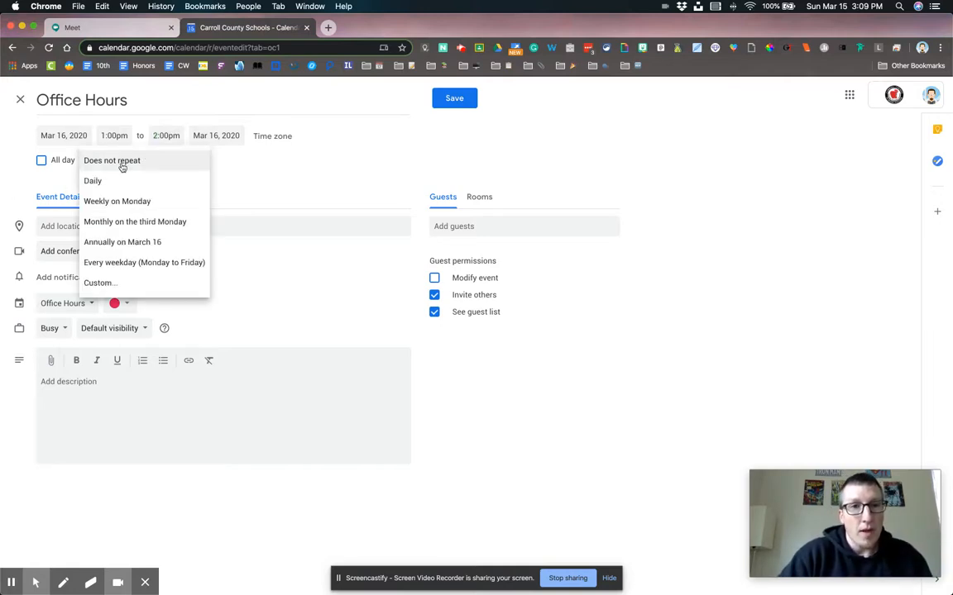
pyautogui.click(116, 263)
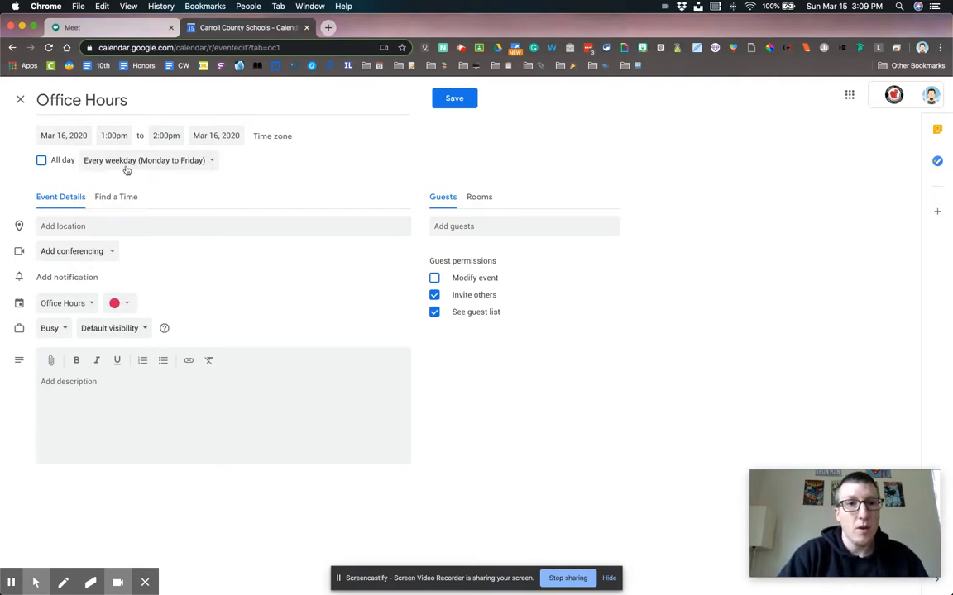
pyautogui.click(115, 157)
pyautogui.click(109, 224)
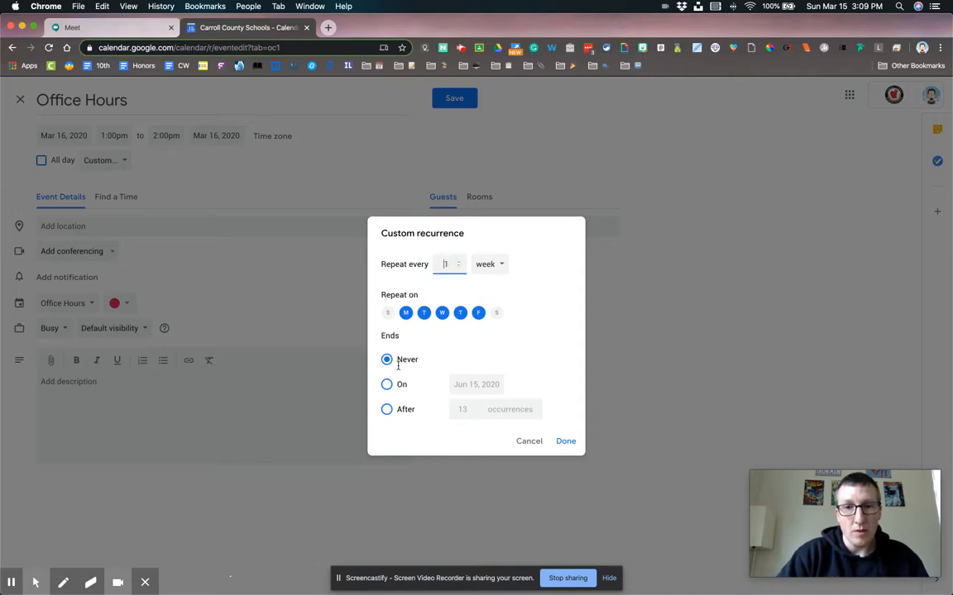
pyautogui.click(387, 385)
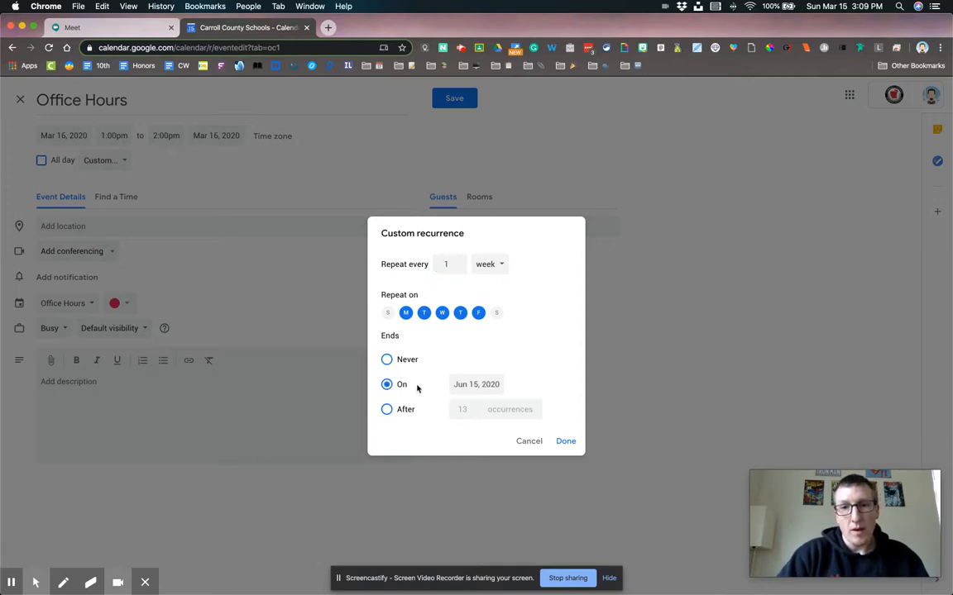
pyautogui.click(484, 385)
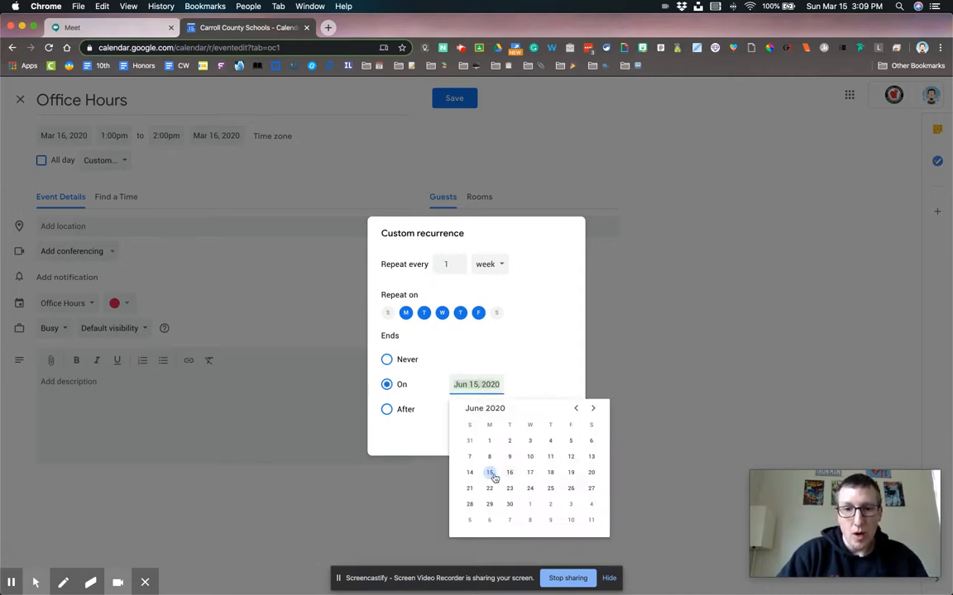
pyautogui.click(570, 489)
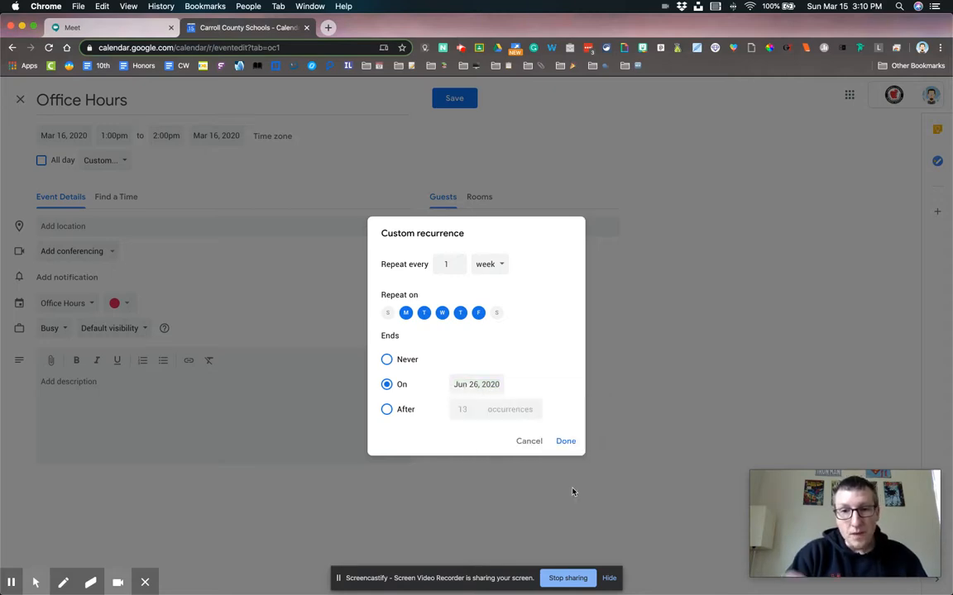
pyautogui.click(565, 442)
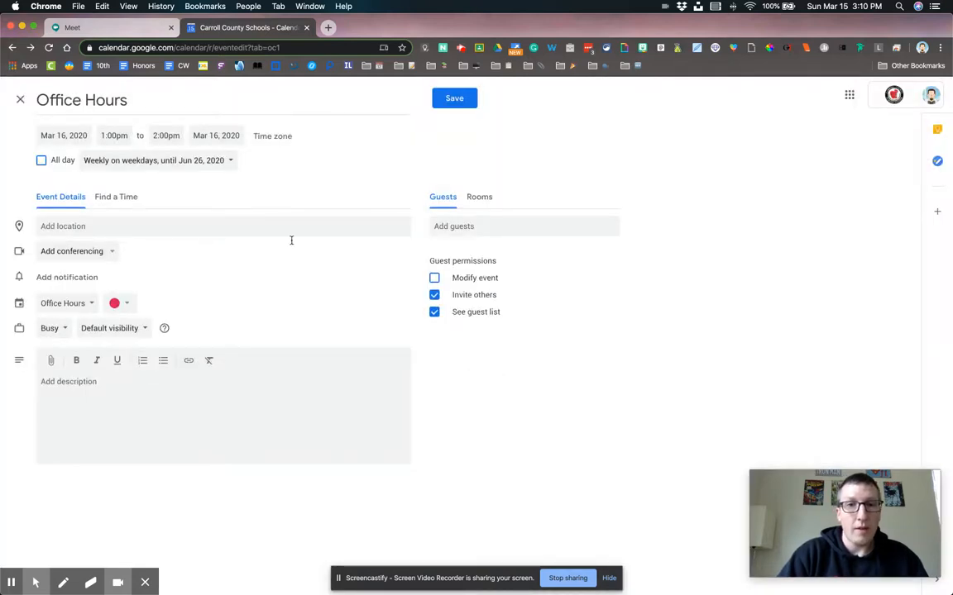
# - Add Hangouts Meet conferencing to the Office Hours event and save the event
pyautogui.click(111, 253)
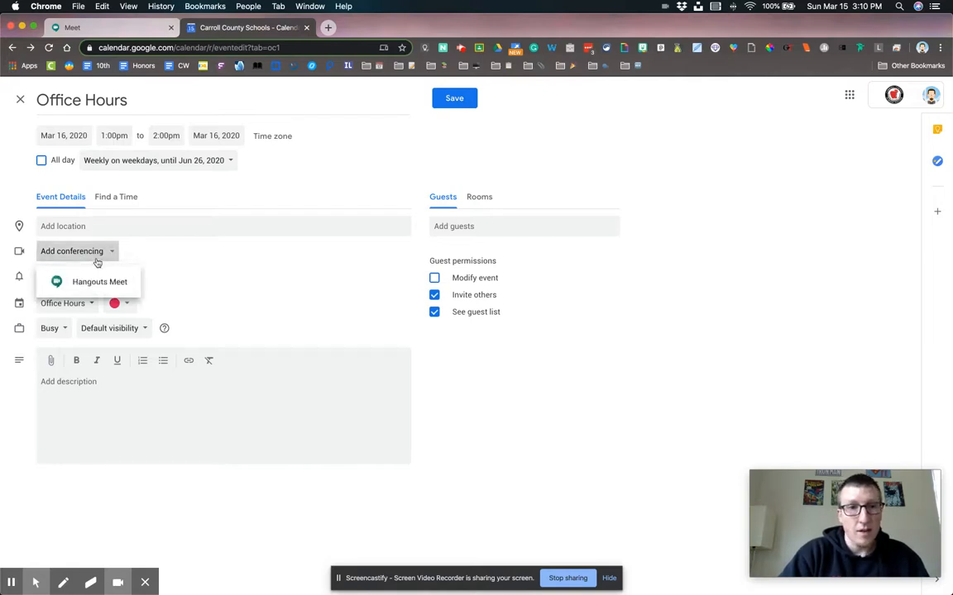
pyautogui.click(97, 284)
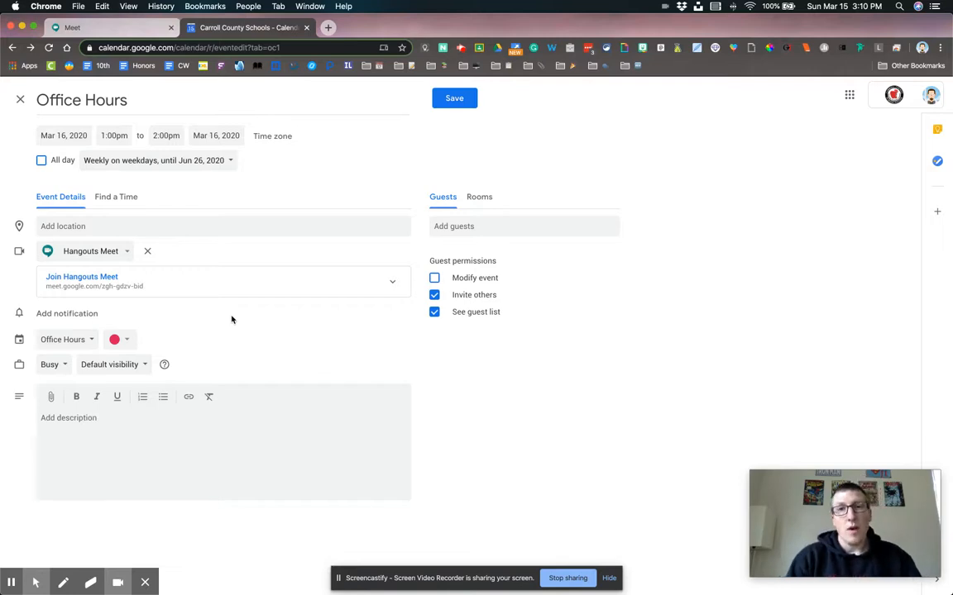
pyautogui.click(120, 289)
pyautogui.moveTo(146, 288)
pyautogui.mouseDown()
pyautogui.moveTo(44, 294)
pyautogui.moveTo(148, 293)
pyautogui.mouseUp()
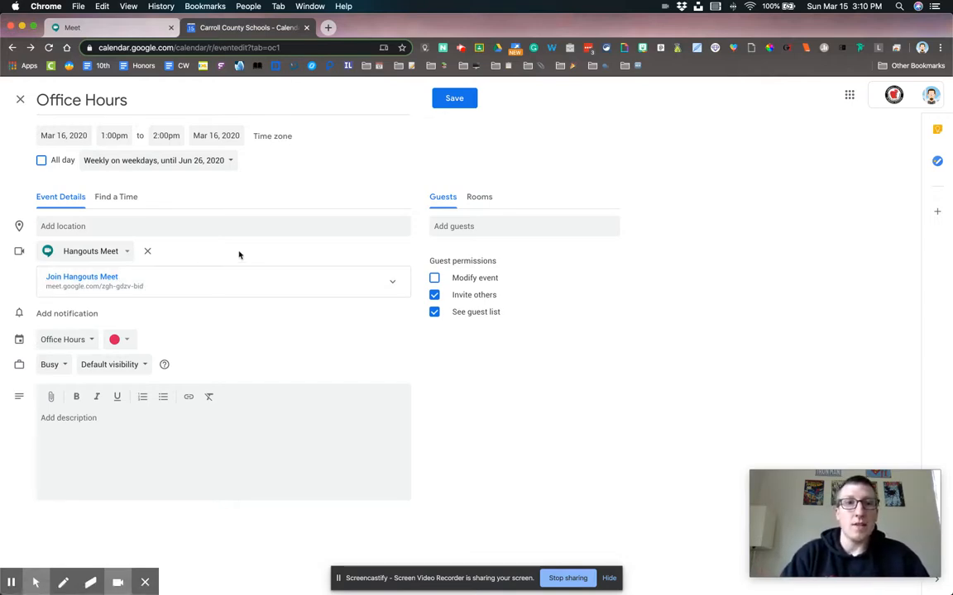
pyautogui.click(452, 101)
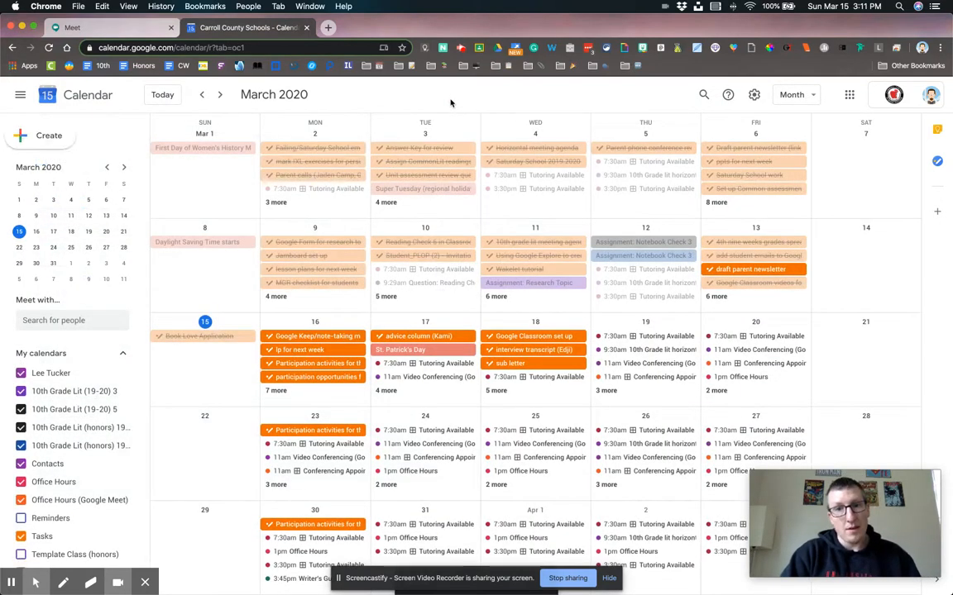
# - Start a new set of appointment slots titled Video Conferencing and assign it to the Office Hours calendar
pyautogui.click(36, 143)
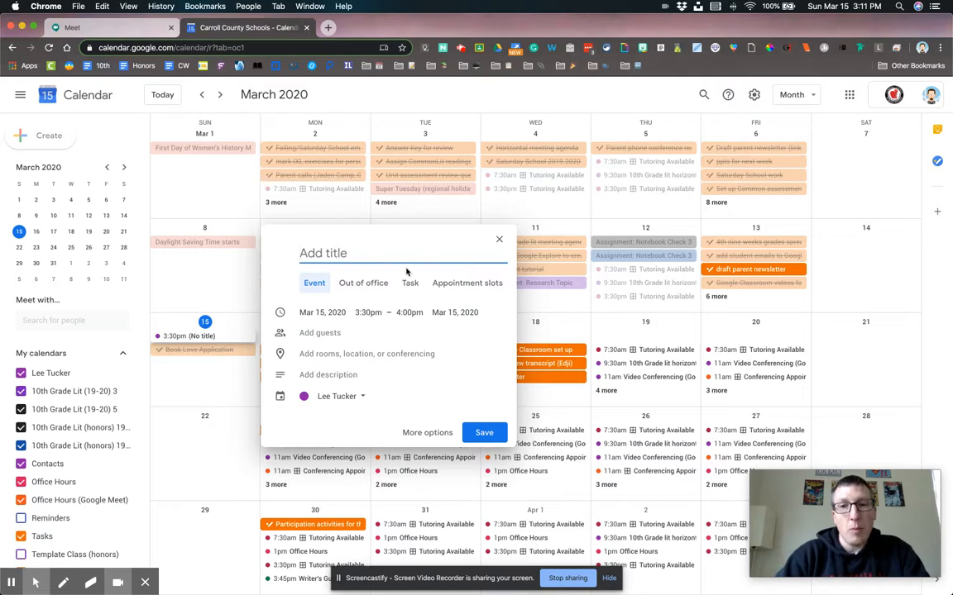
pyautogui.click(465, 286)
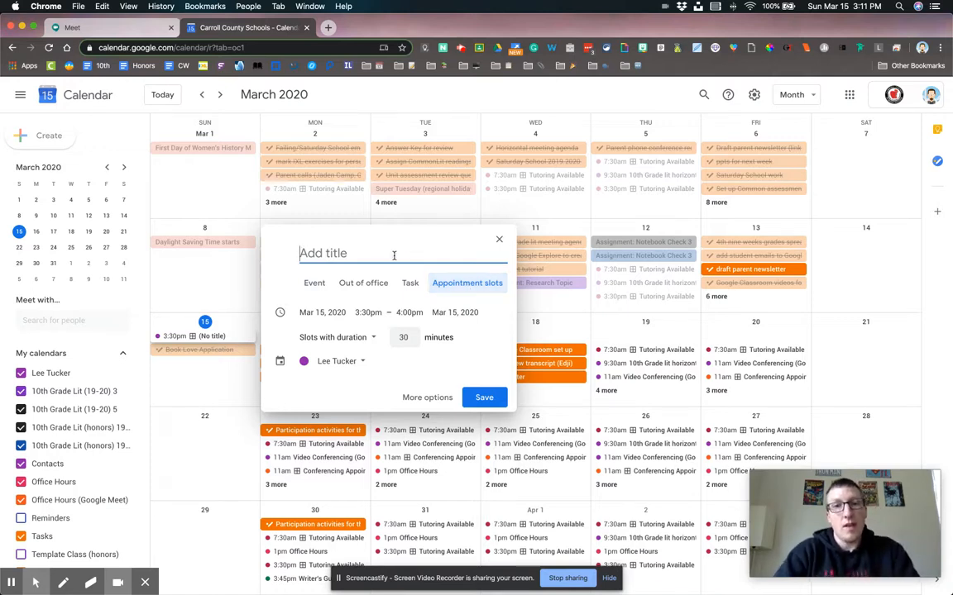
pyautogui.write('Video C')
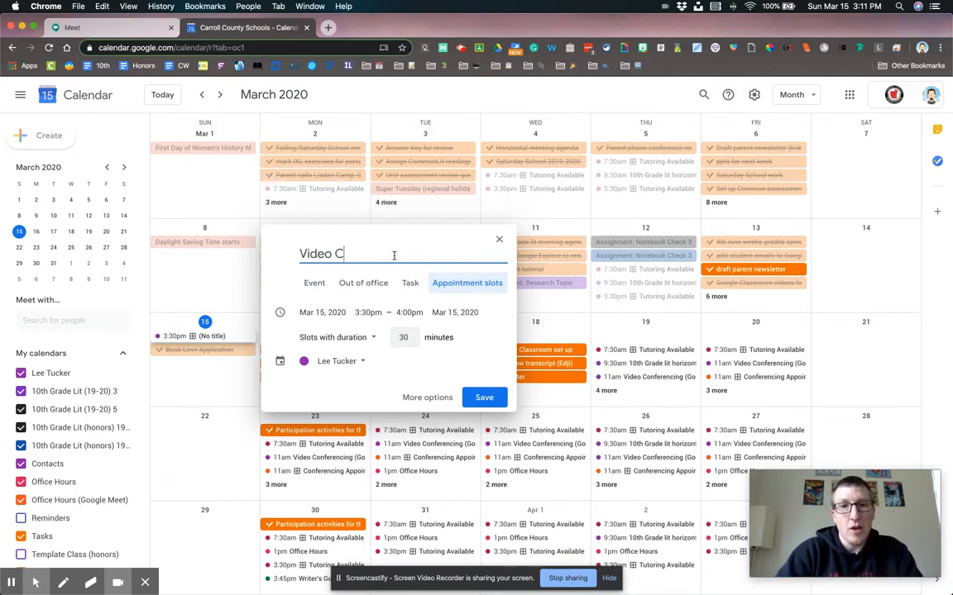
pyautogui.write('onferencing')
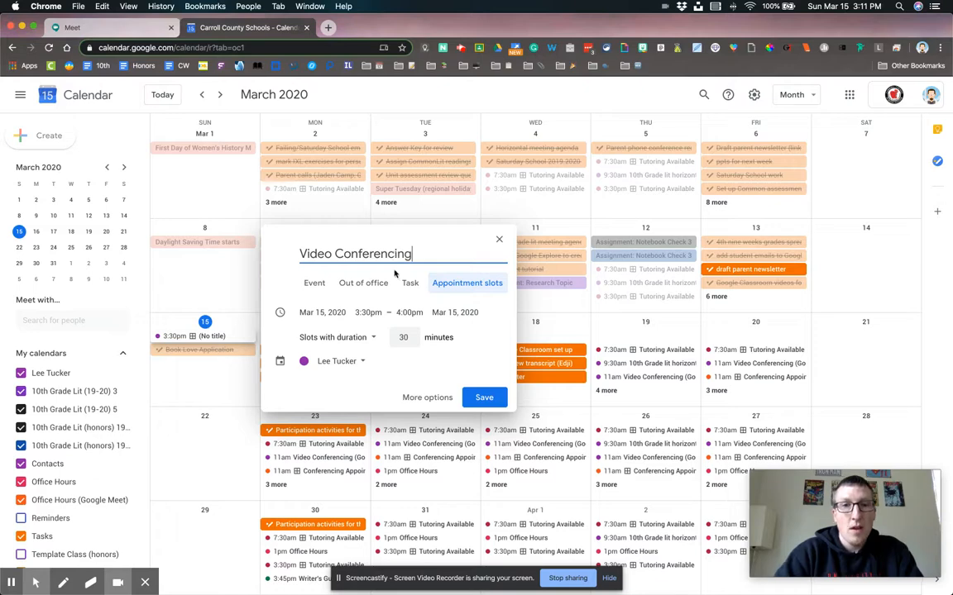
pyautogui.click(348, 362)
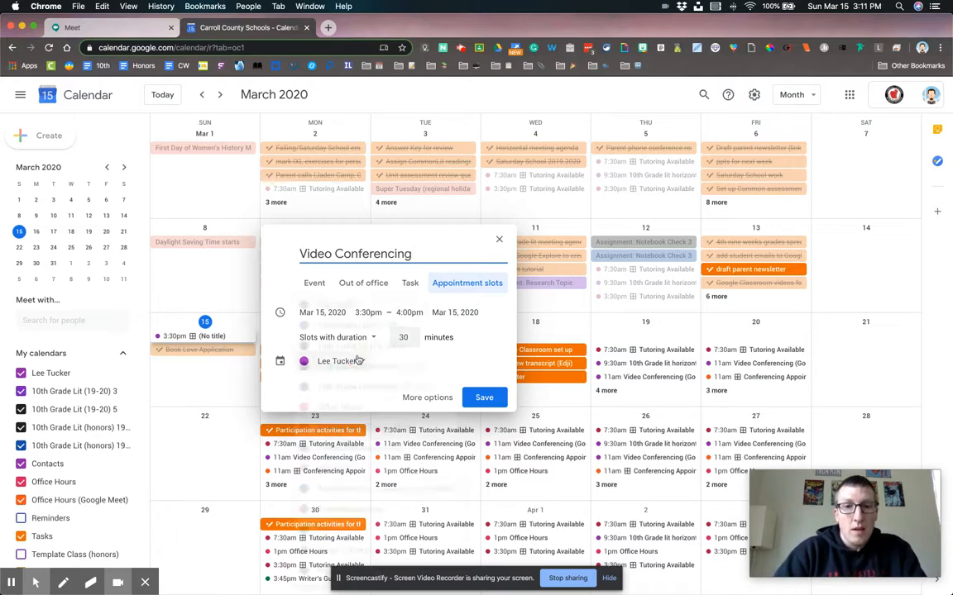
pyautogui.click(347, 407)
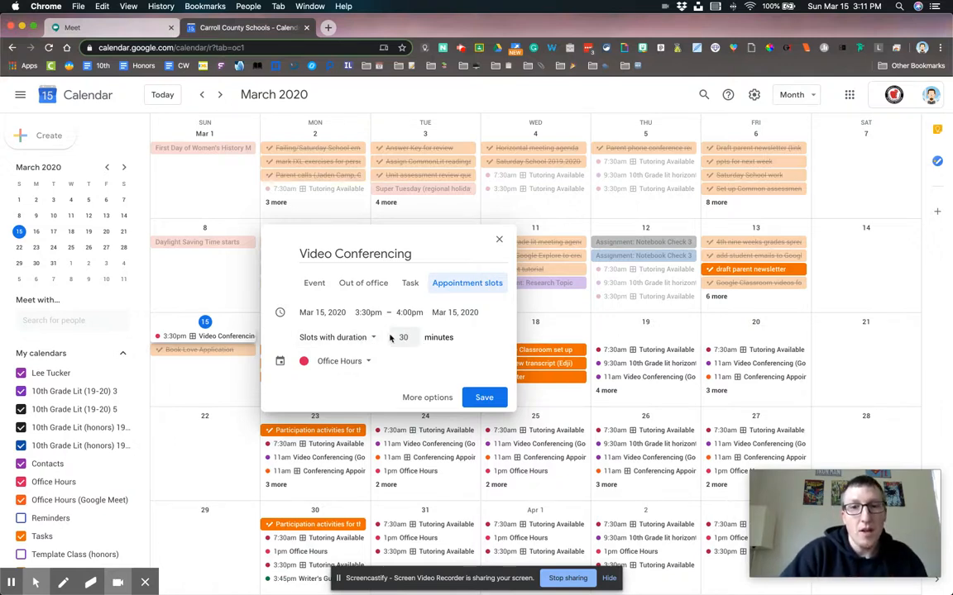
# - Keep the appointment type as slots with duration and set each slot's length to 5 minutes
pyautogui.click(370, 338)
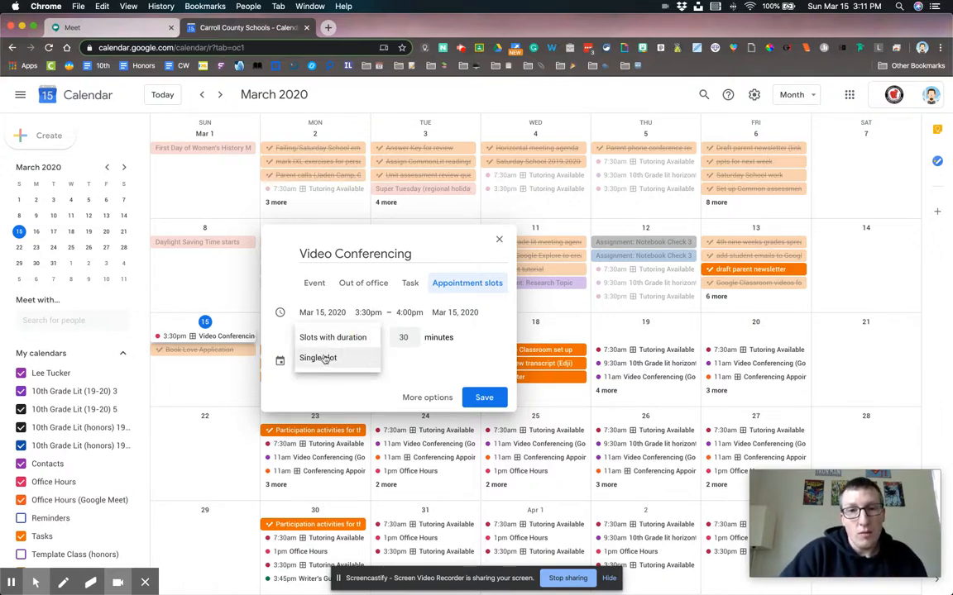
pyautogui.click(347, 337)
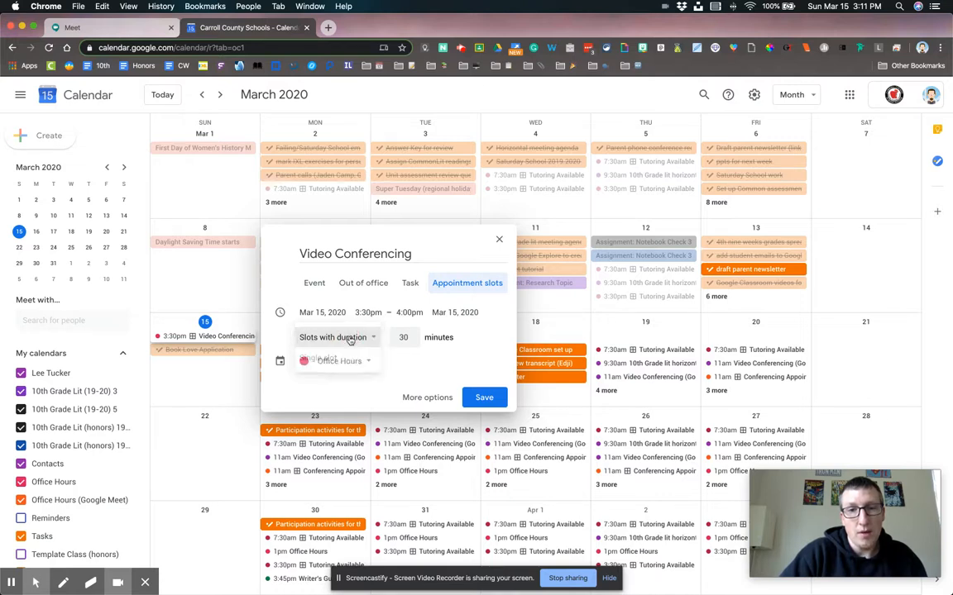
pyautogui.doubleClick(404, 338)
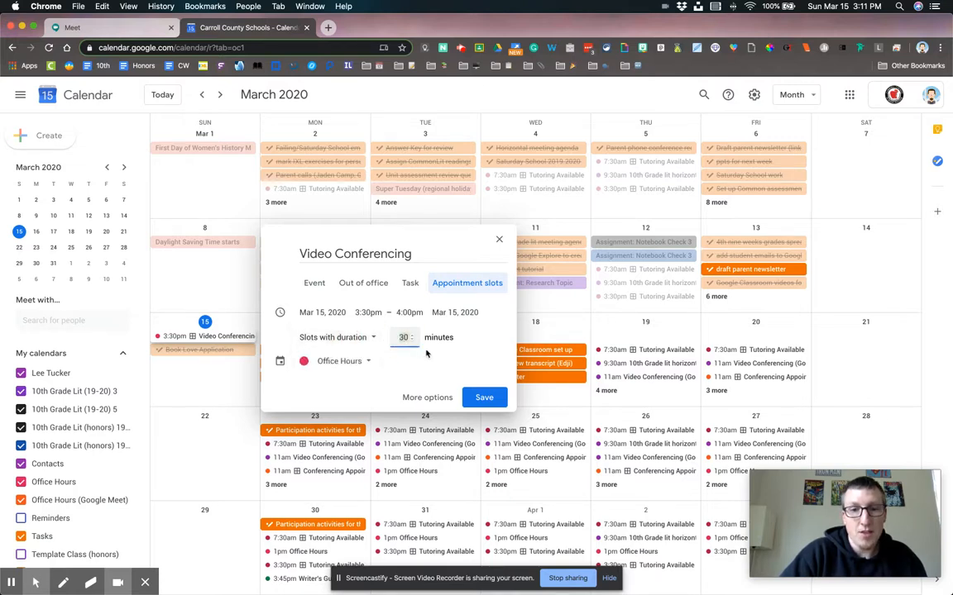
pyautogui.write('5')
pyautogui.click(427, 358)
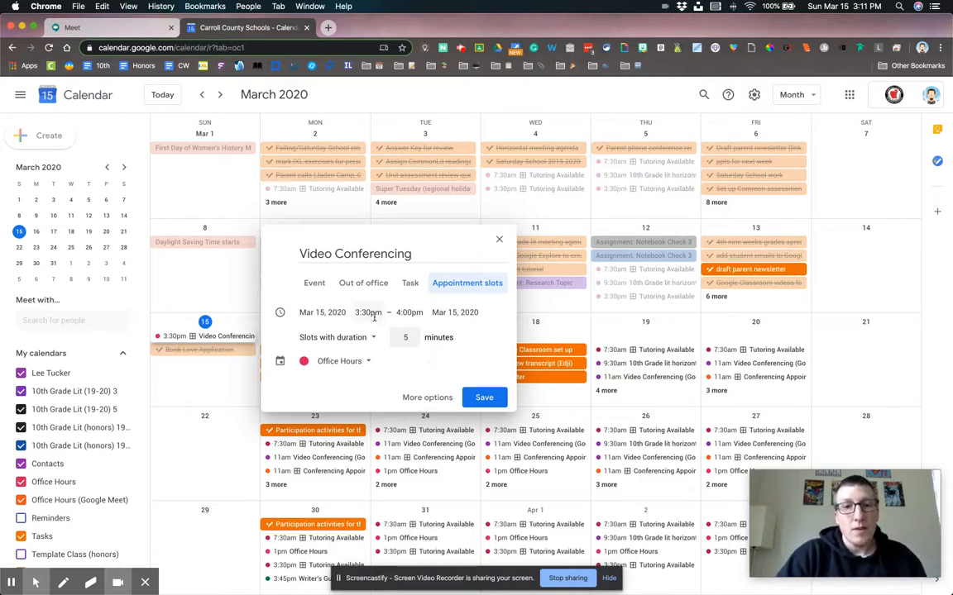
# - Schedule the Video Conferencing appointment slots for Mar 16, 2020, from 1:00pm to 2:00pm
pyautogui.click(367, 313)
pyautogui.scroll(3, 378, 378)
pyautogui.scroll(3, 379, 378)
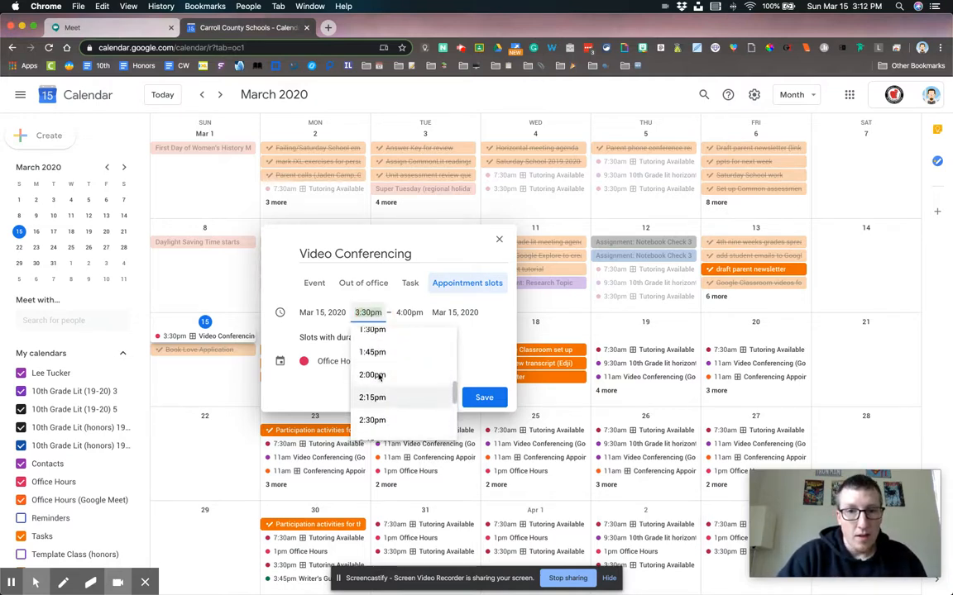
pyautogui.click(382, 345)
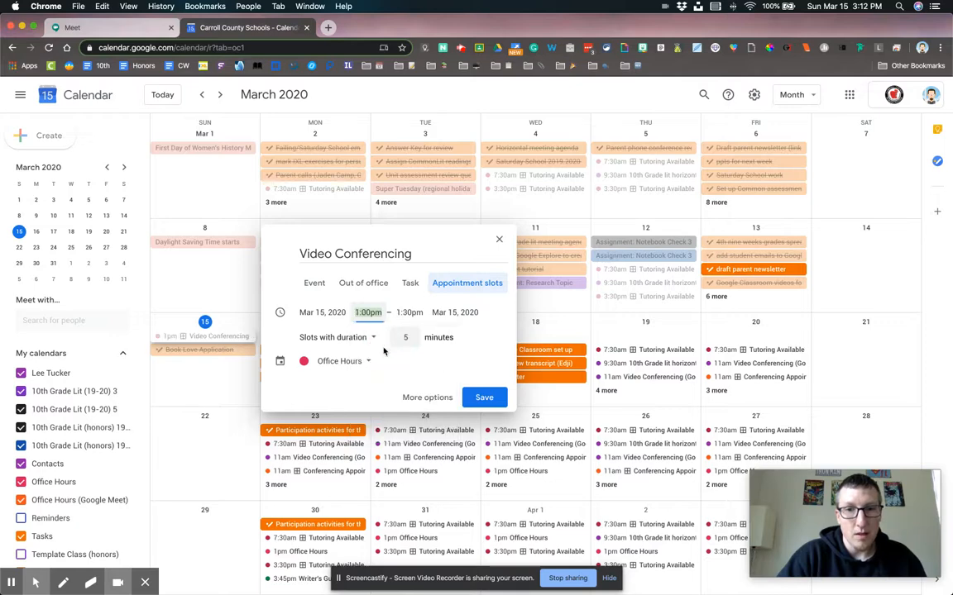
pyautogui.click(410, 312)
pyautogui.click(418, 429)
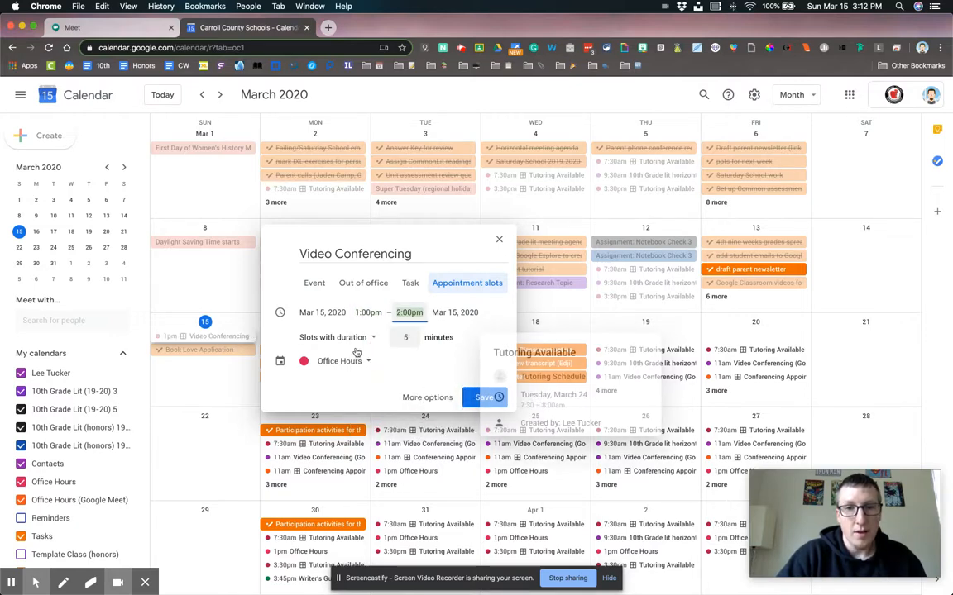
pyautogui.click(324, 312)
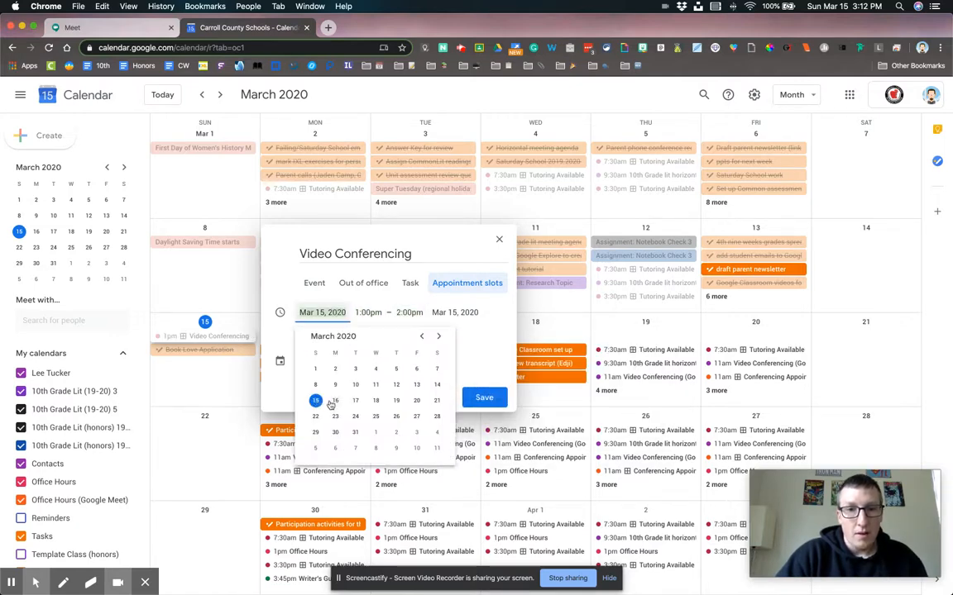
pyautogui.click(334, 400)
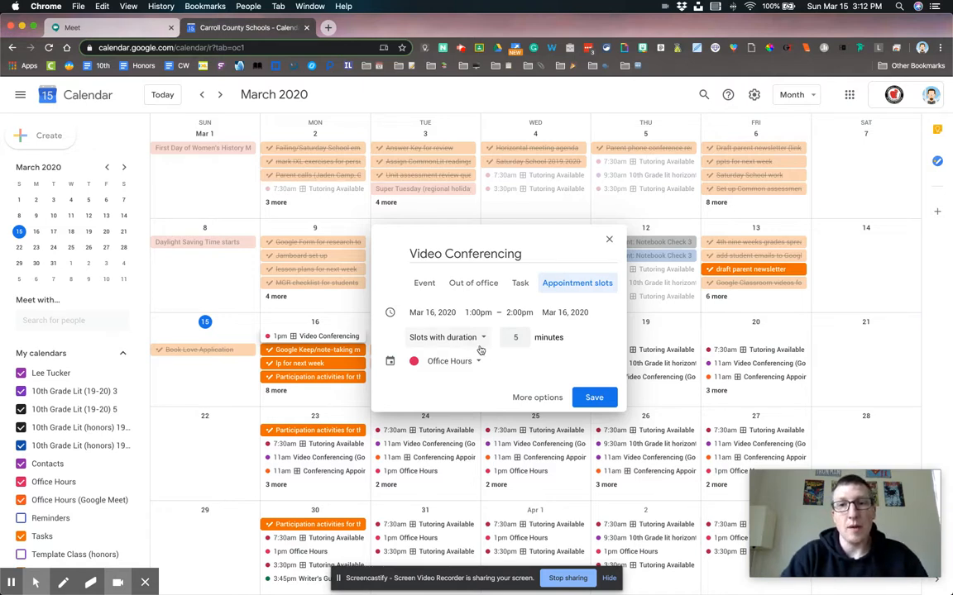
# - Give the appointment slots a custom weekly recurrence on Monday to Friday, ending on Jun 26, 2020, and save them
pyautogui.click(538, 399)
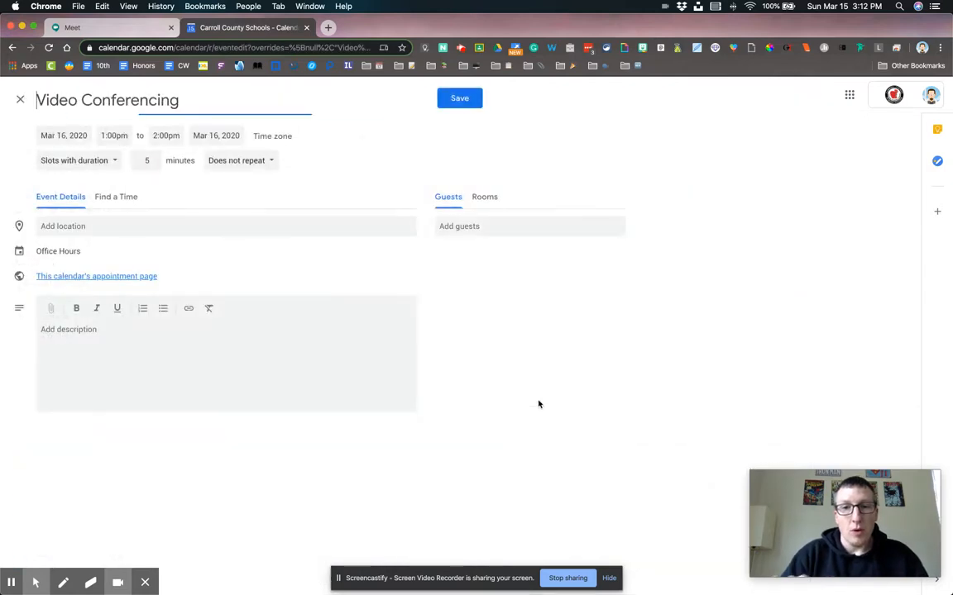
pyautogui.click(263, 163)
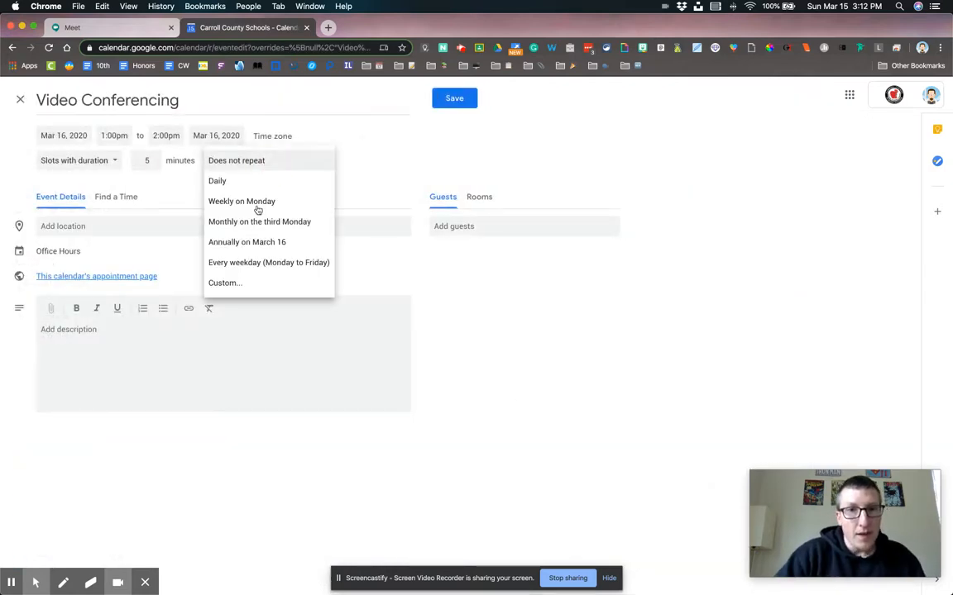
pyautogui.click(237, 281)
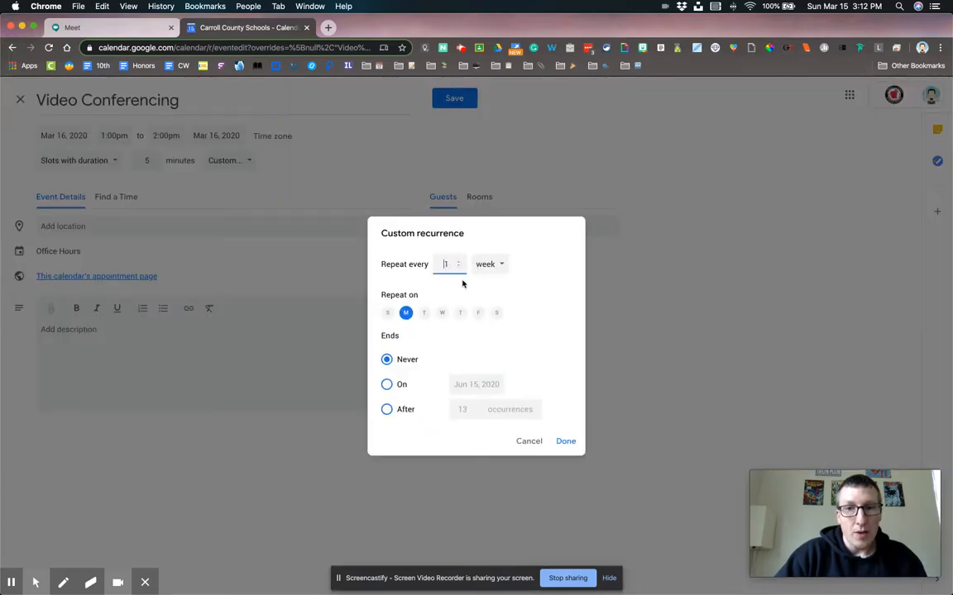
pyautogui.click(423, 314)
pyautogui.click(442, 313)
pyautogui.click(460, 313)
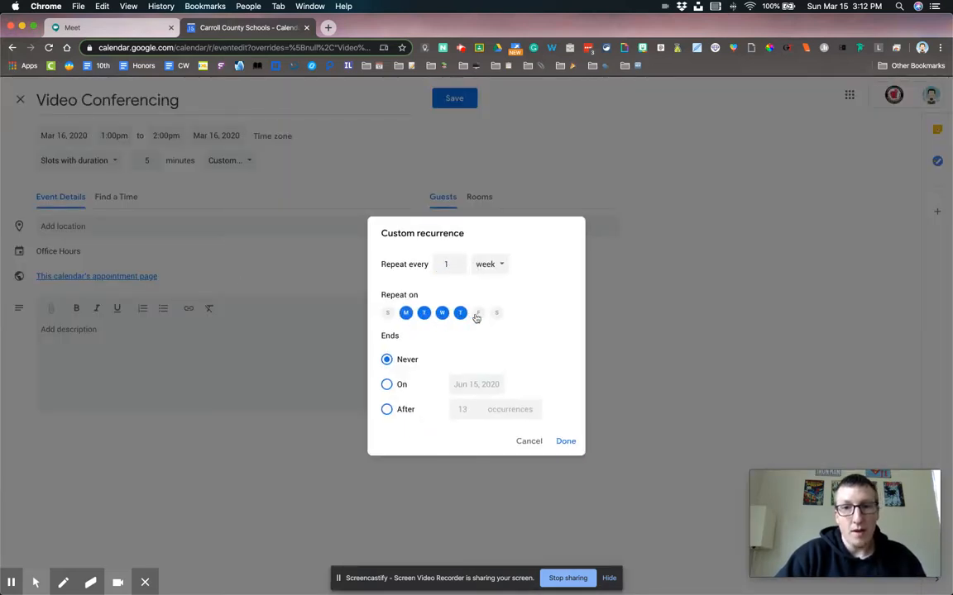
pyautogui.click(477, 313)
pyautogui.click(387, 384)
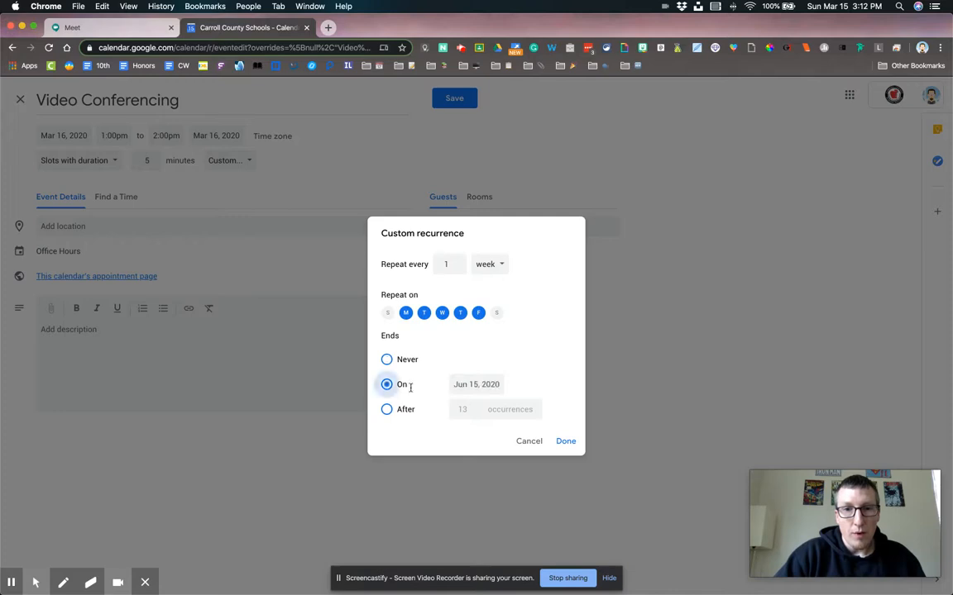
pyautogui.click(467, 387)
pyautogui.click(570, 488)
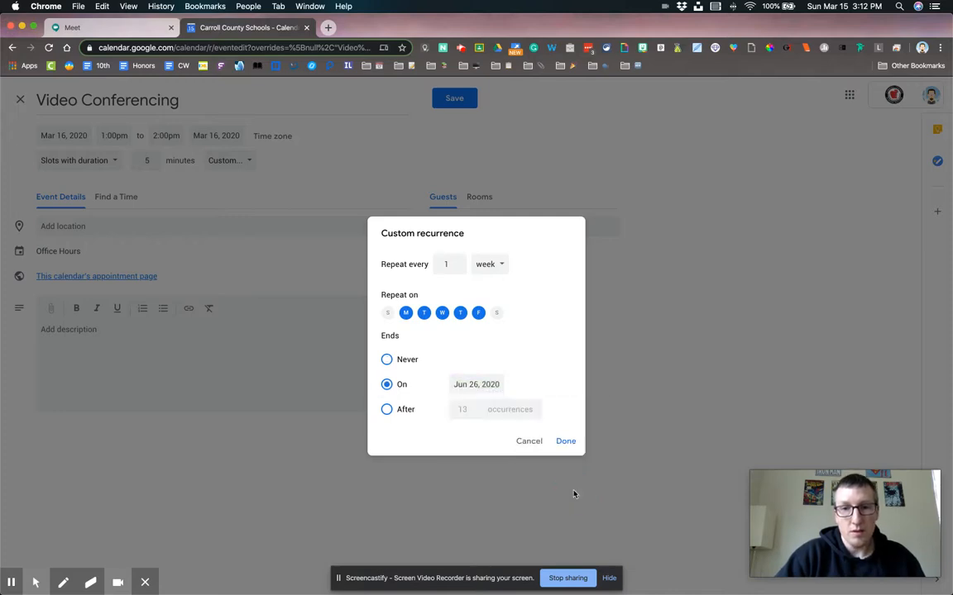
pyautogui.click(567, 442)
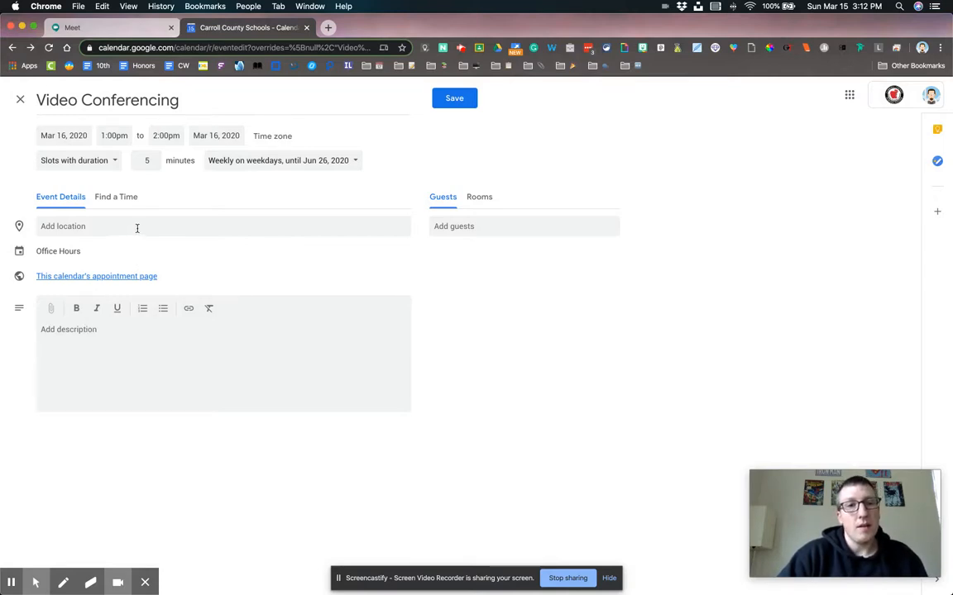
pyautogui.click(89, 330)
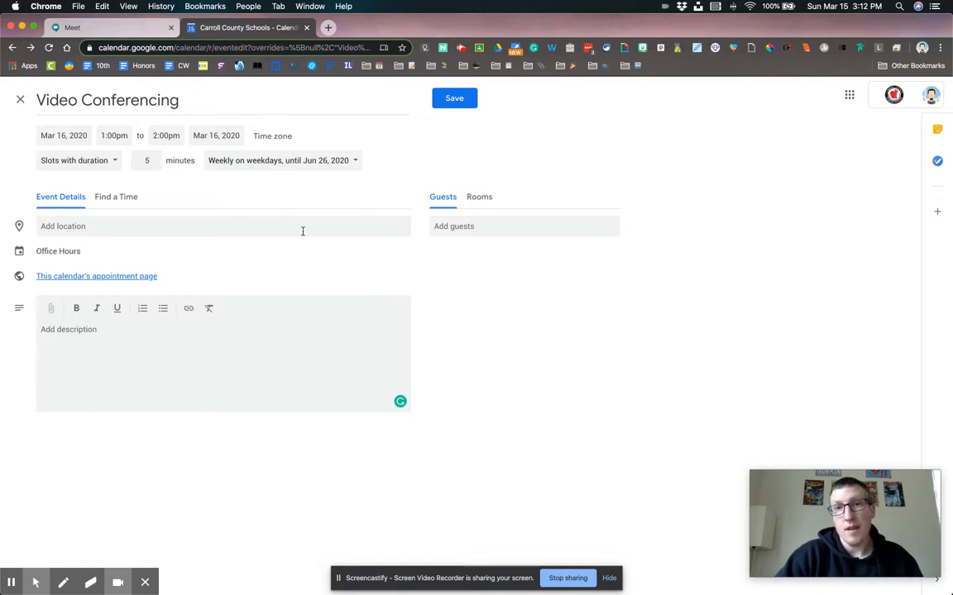
pyautogui.click(456, 103)
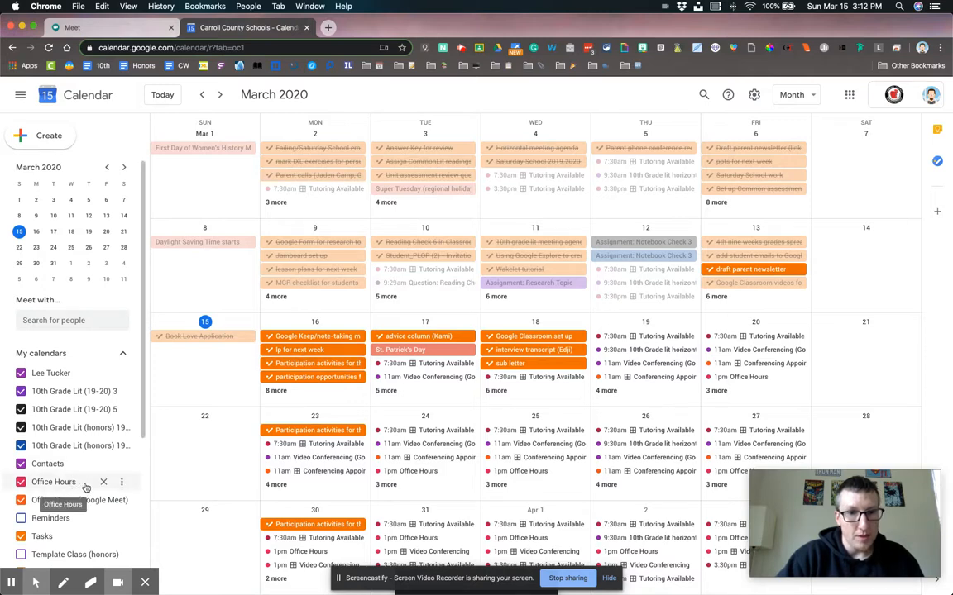
pyautogui.click(122, 482)
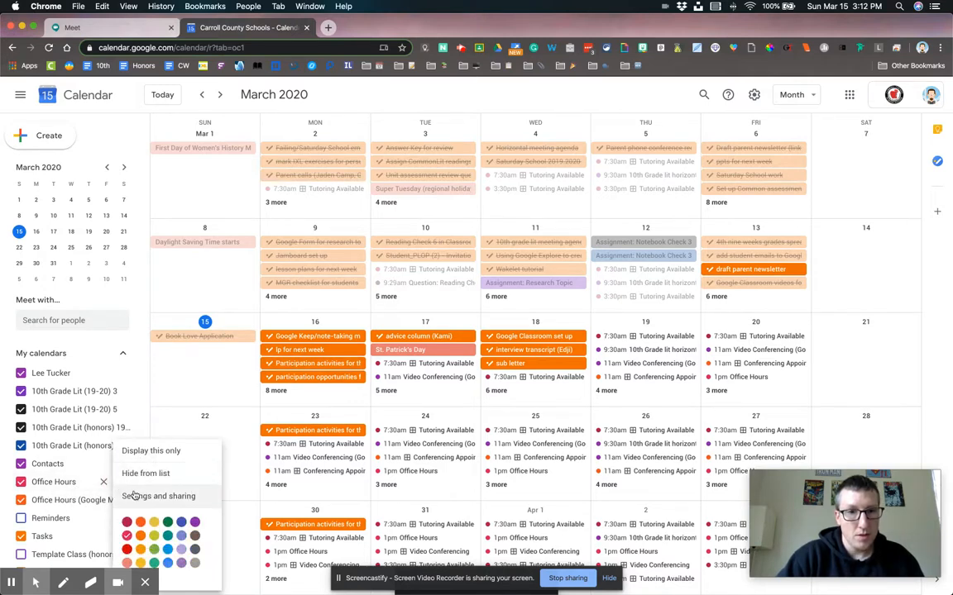
pyautogui.click(64, 481)
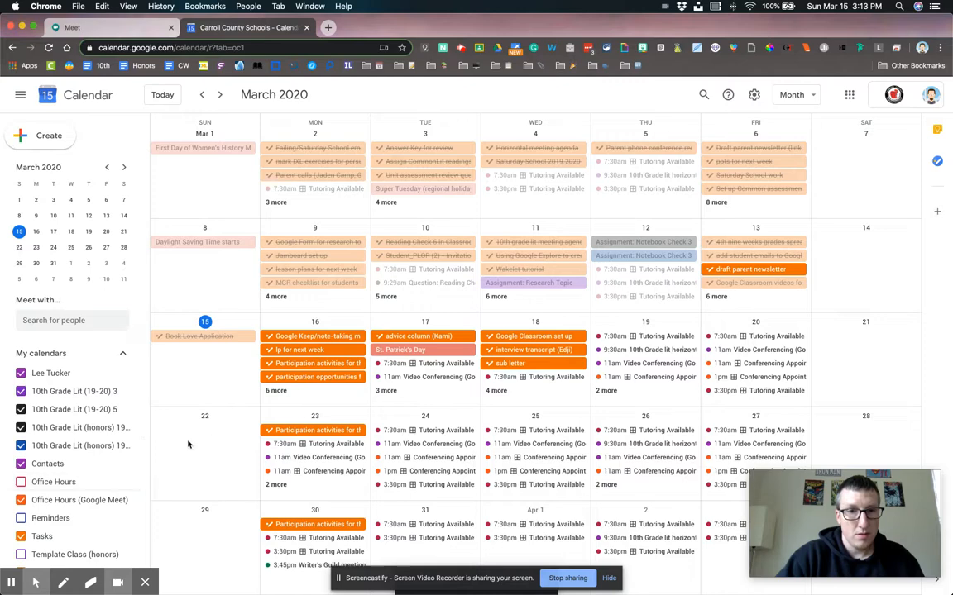
pyautogui.click(64, 482)
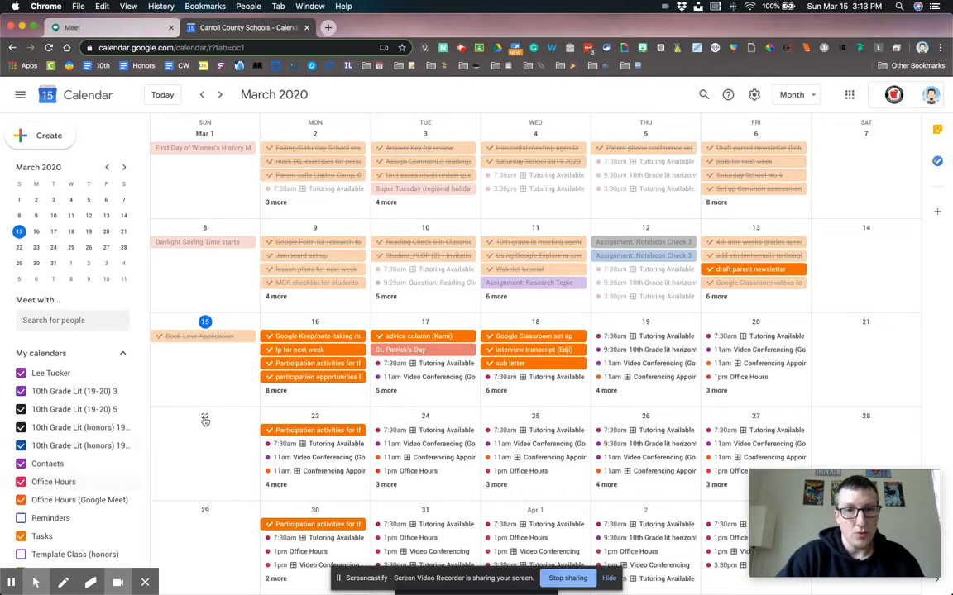
# - Open the appointment page from the March 16 Video Conferencing slots and select the page's web address
pyautogui.click(276, 391)
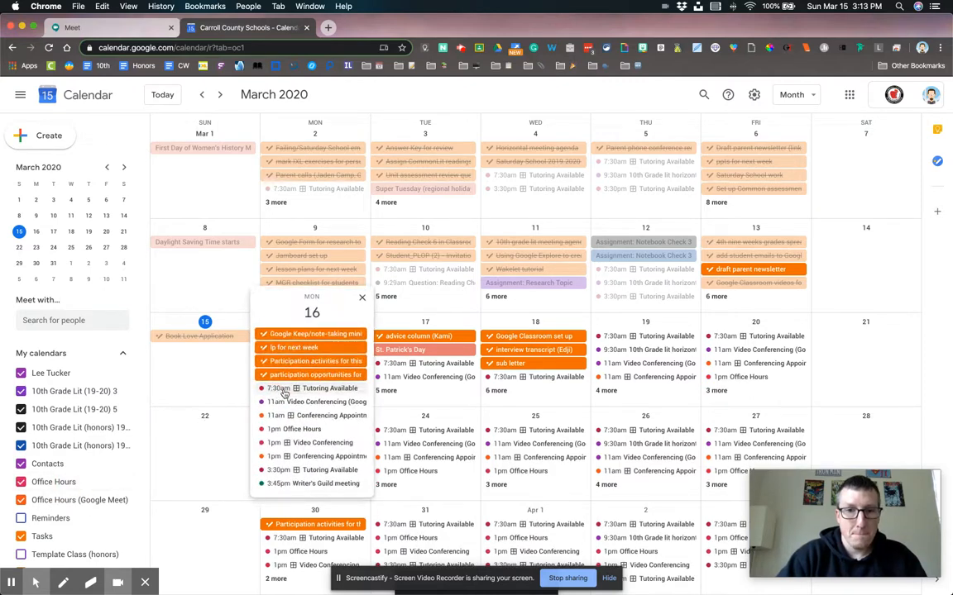
pyautogui.click(318, 444)
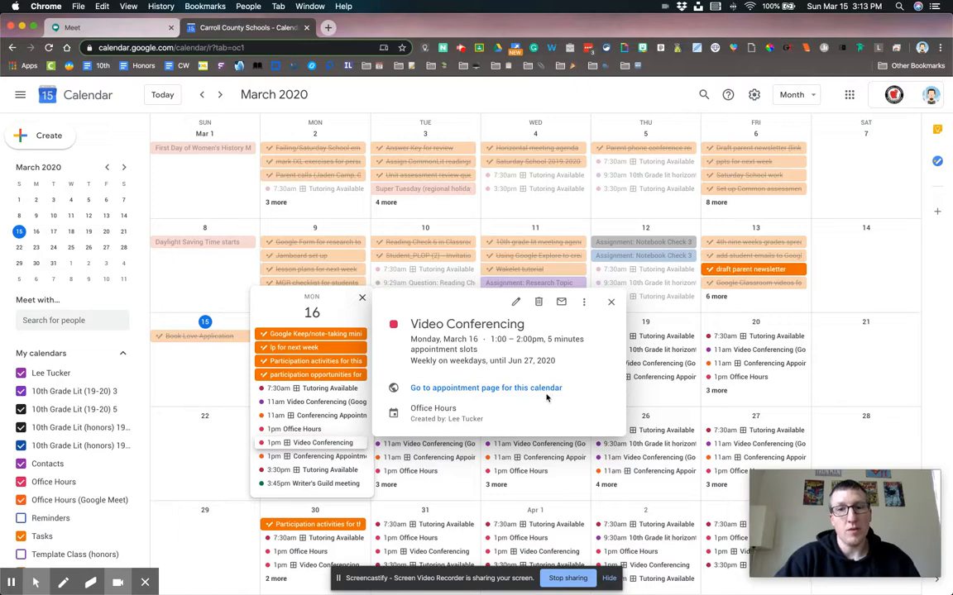
pyautogui.click(516, 393)
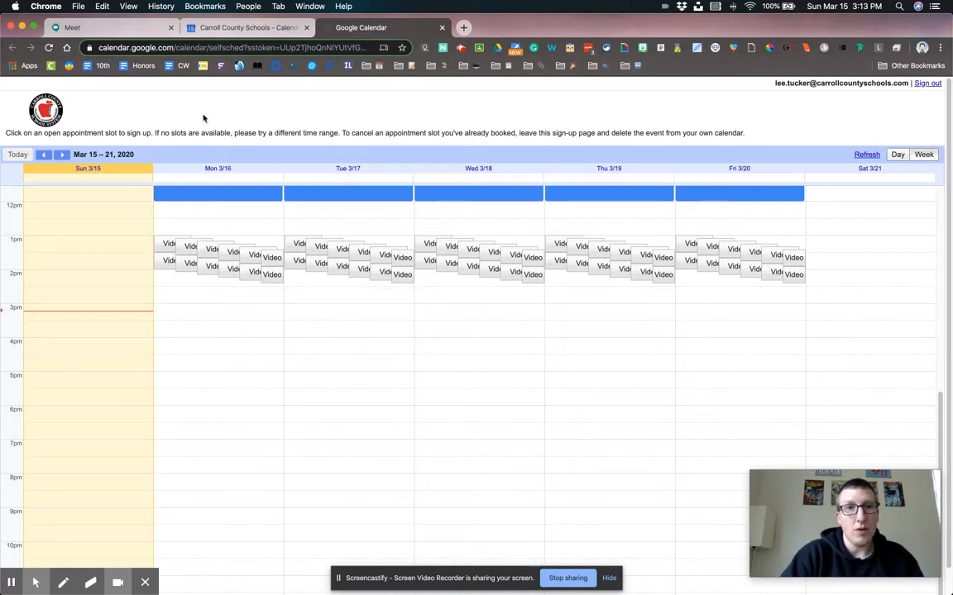
pyautogui.click(100, 46)
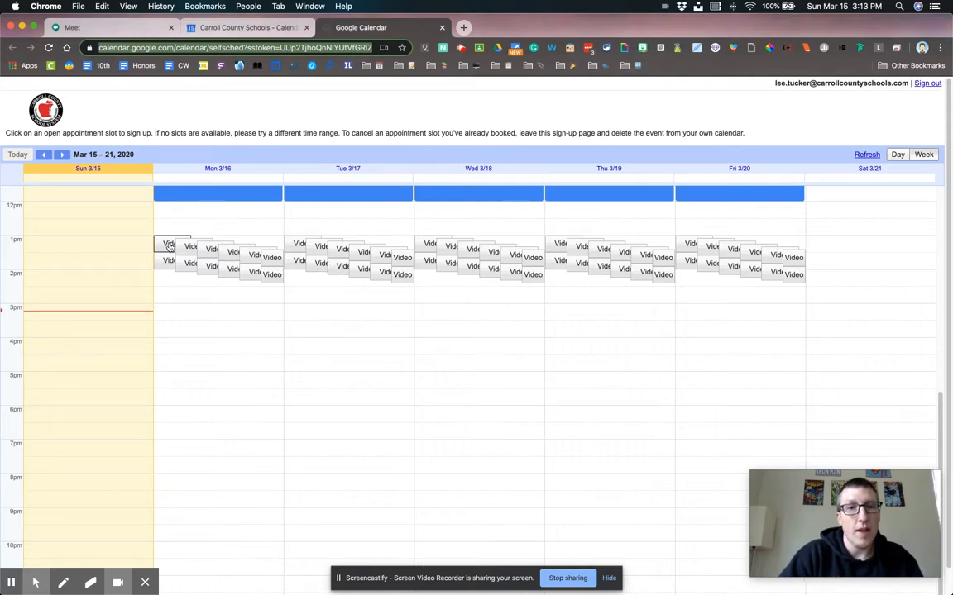
# - Book the Monday, March 16, 1:00pm – 1:05pm Video Conferencing slot and dismiss the booking confirmation
pyautogui.click(169, 244)
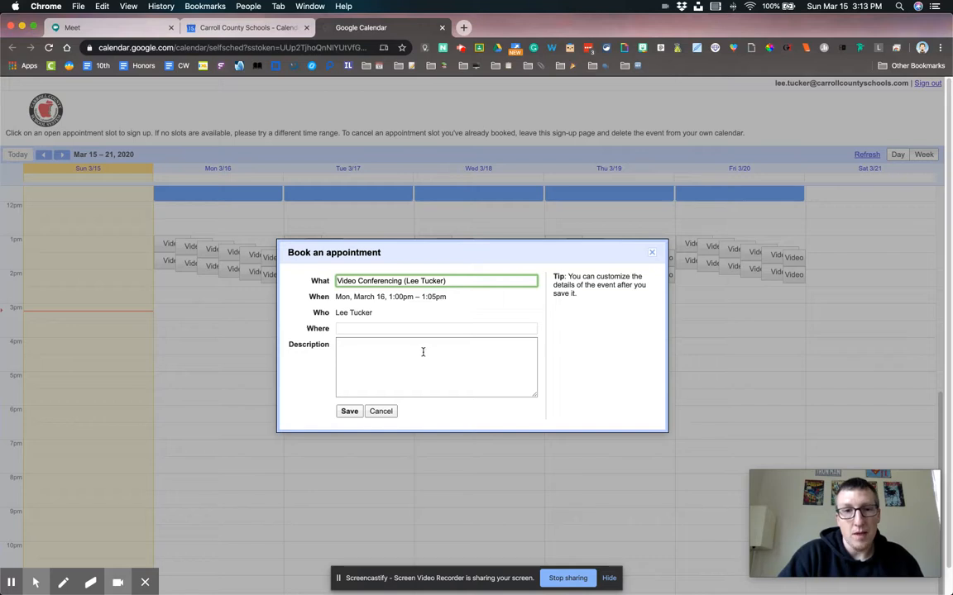
pyautogui.click(353, 411)
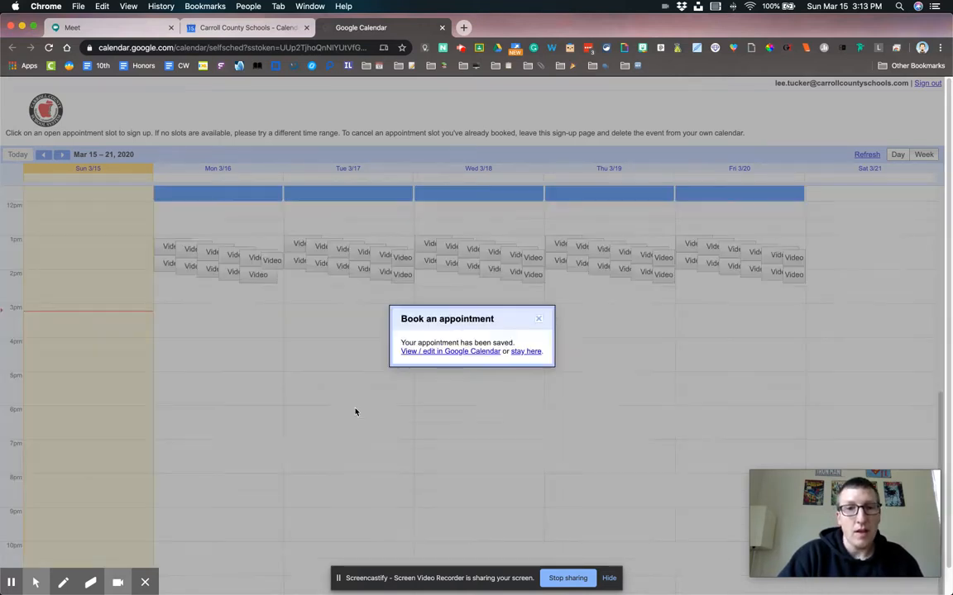
pyautogui.click(539, 320)
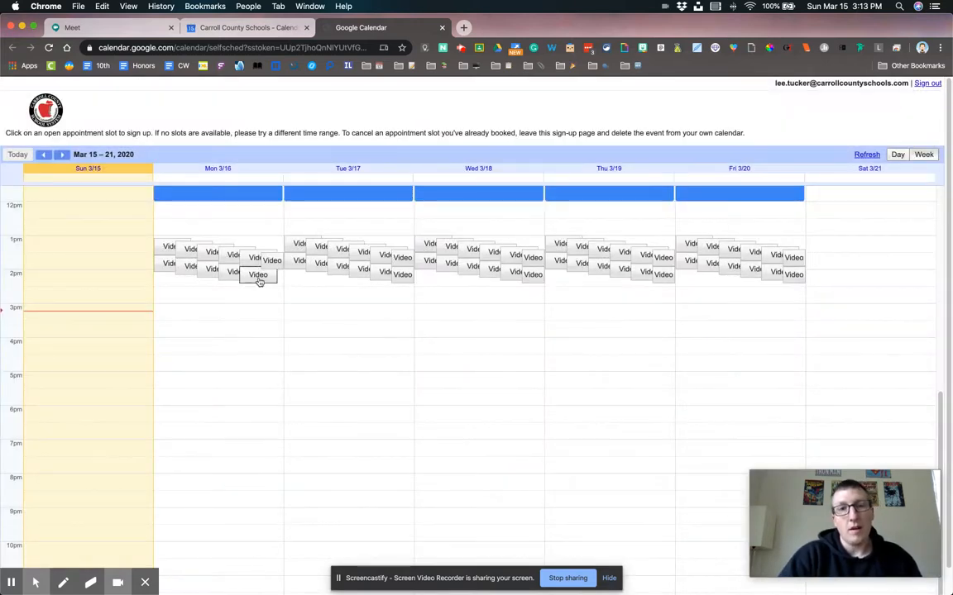